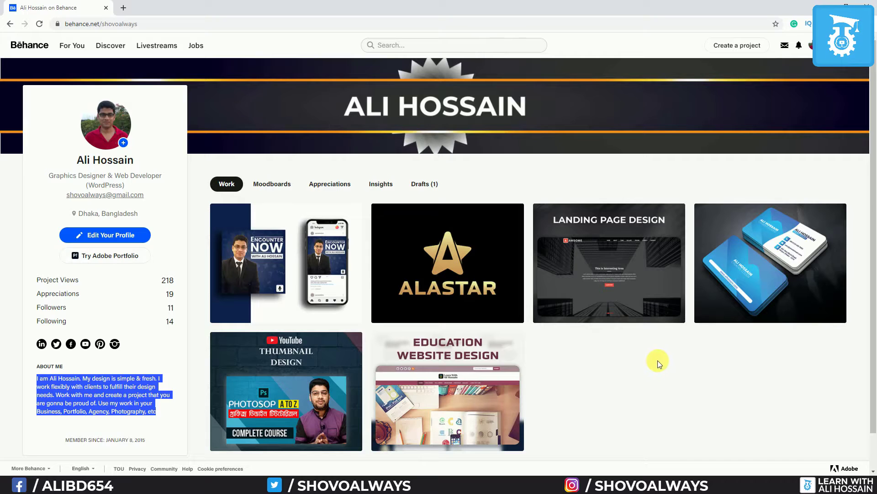
# - Create a new Behance project and start adding an image as its first content
pyautogui.click(742, 48)
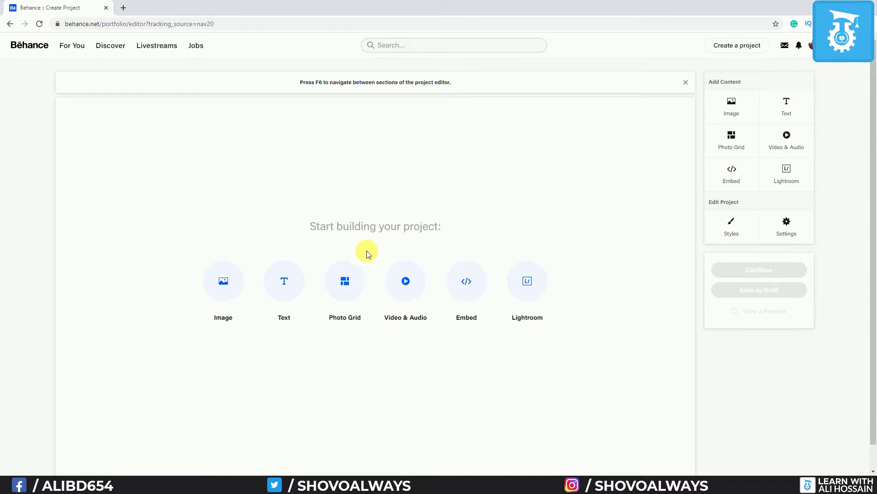
pyautogui.doubleClick(358, 230)
pyautogui.click(319, 225)
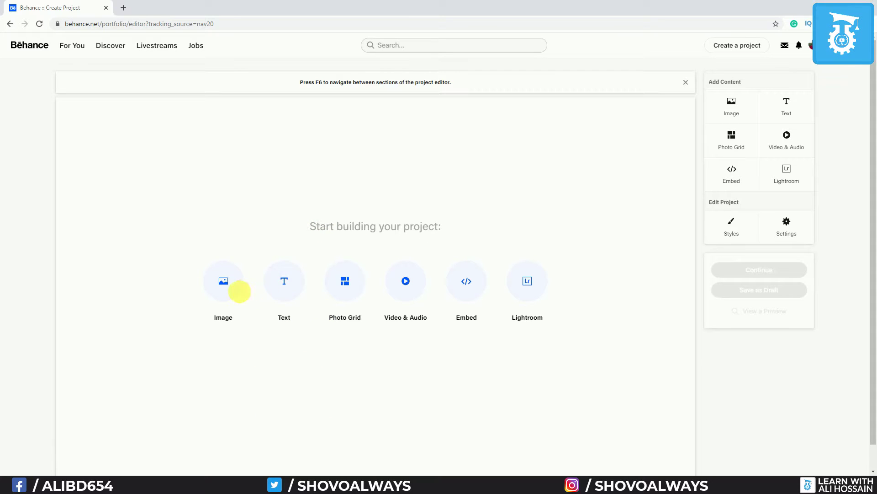
pyautogui.click(229, 286)
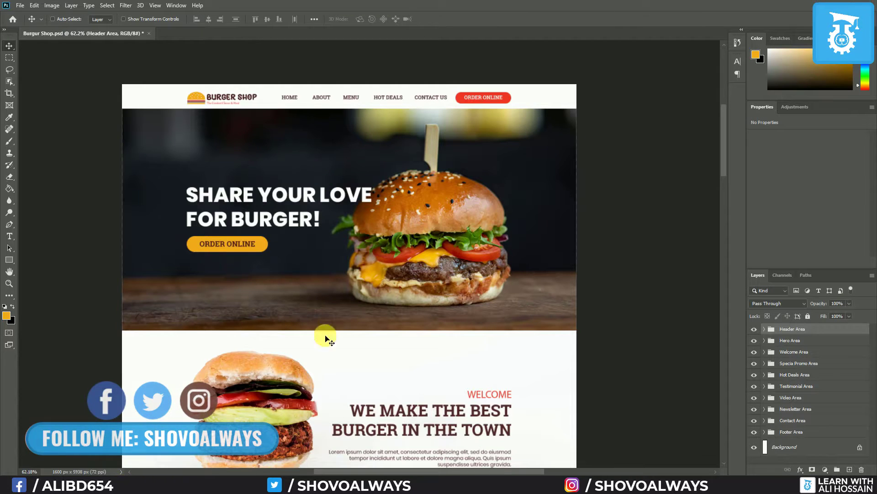
# - Switch to Photoshop, save the burger shop document, and save a JPEG copy as Burgur Shop.jpg in the Burger Shop folder with quality 12 (Maximum)
pyautogui.hotkey('ctrl', 's')
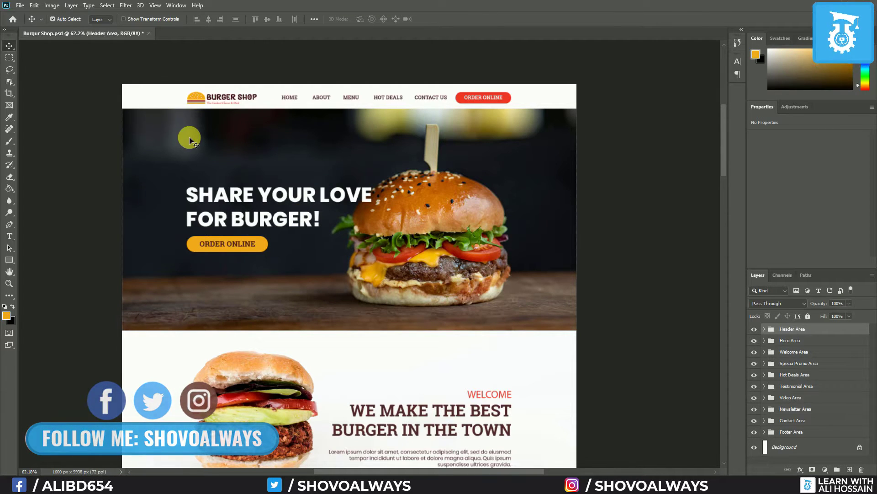
pyautogui.click(20, 5)
pyautogui.click(75, 117)
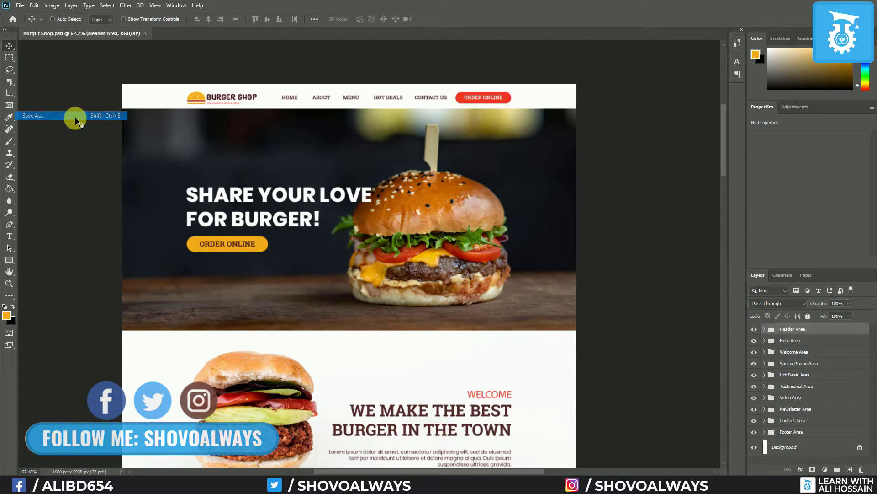
pyautogui.click(517, 329)
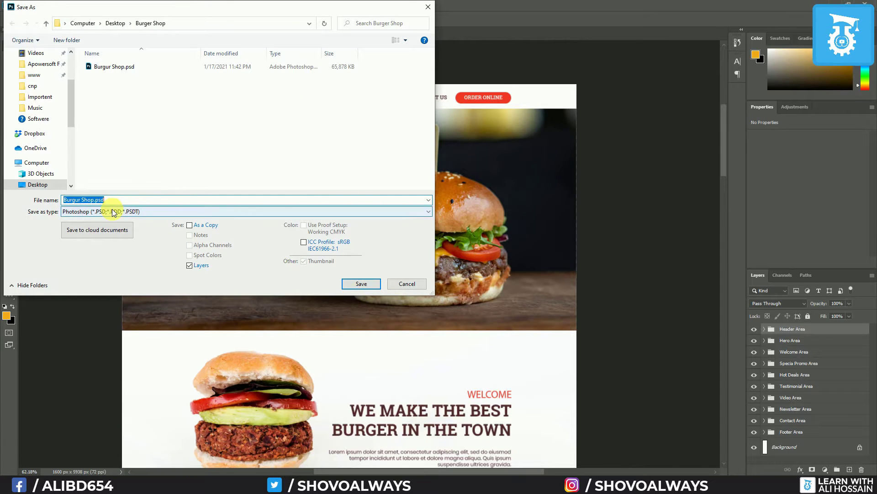
pyautogui.click(120, 210)
pyautogui.click(97, 281)
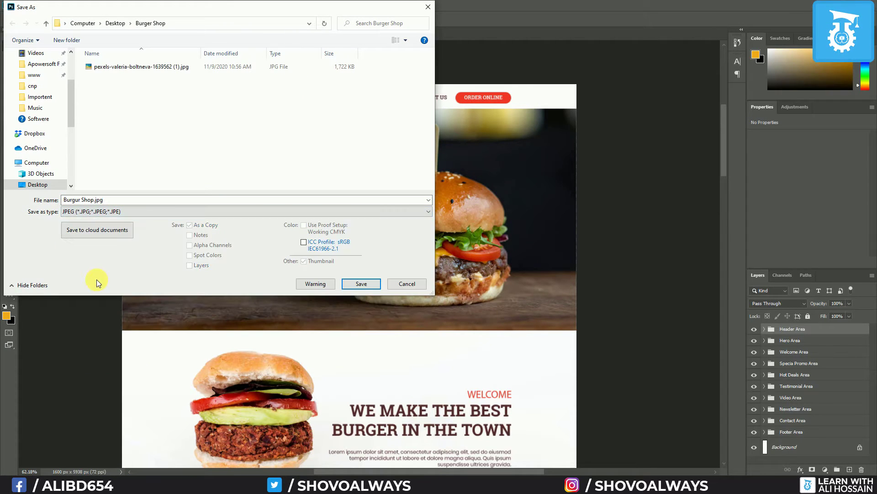
pyautogui.click(361, 284)
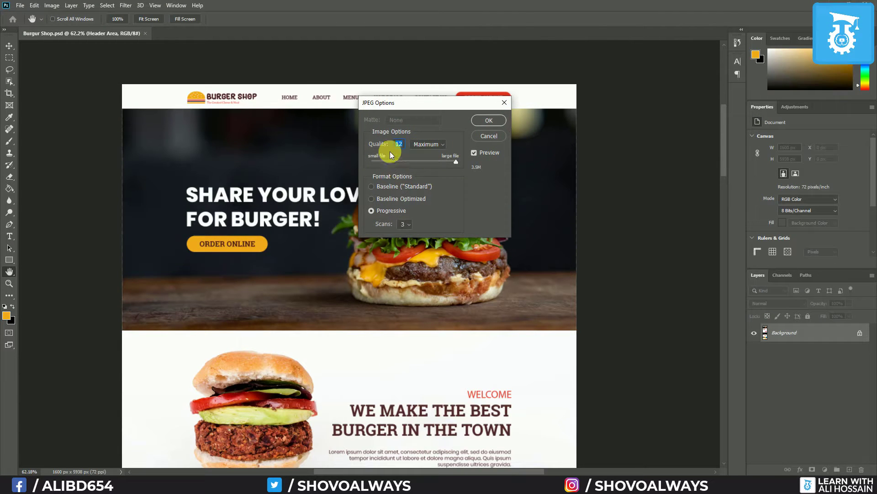
pyautogui.click(497, 120)
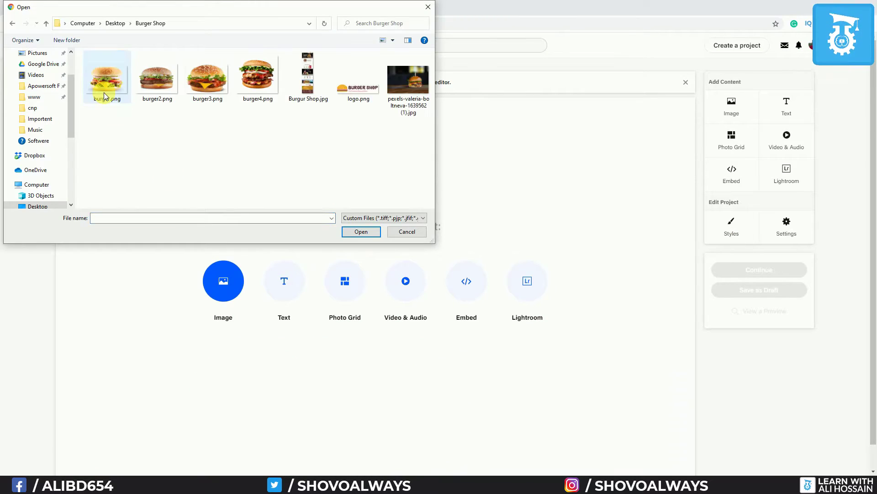
# - Upload Burgur Shop.jpg from the Burger Shop folder into the Behance project and look over the placed image
pyautogui.click(318, 81)
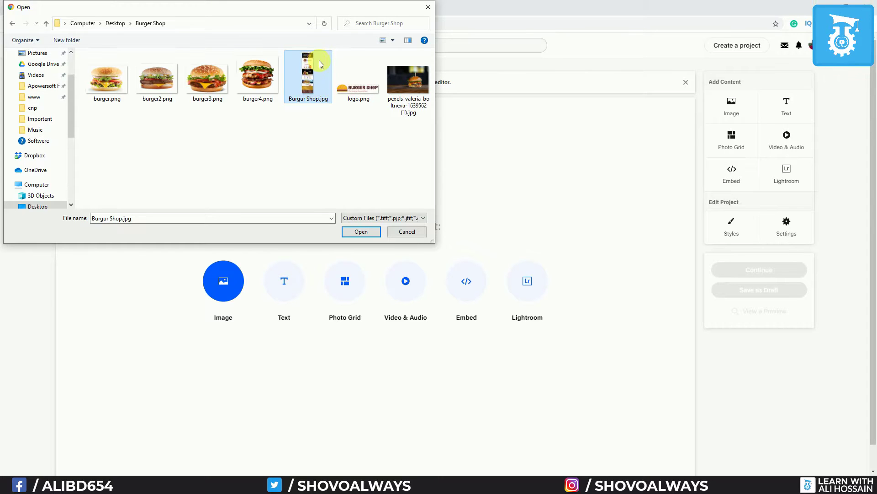
pyautogui.click(362, 232)
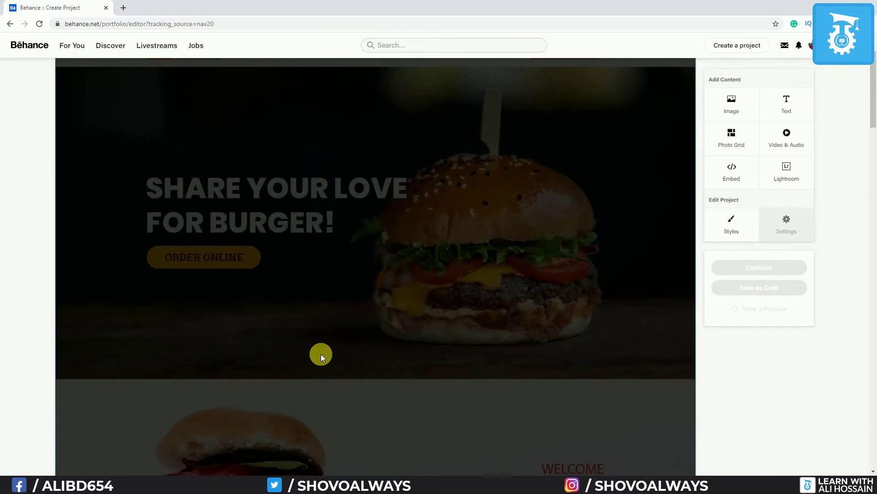
pyautogui.scroll(-15, 292, 355)
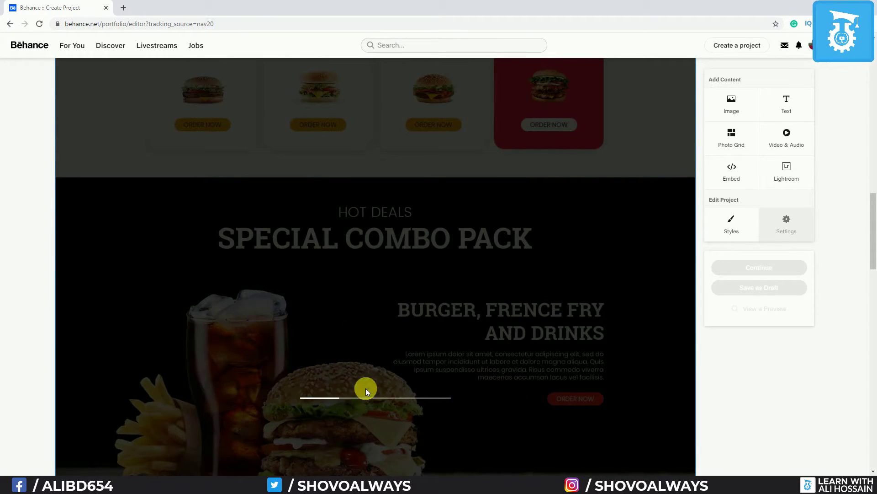
pyautogui.scroll(1, 420, 330)
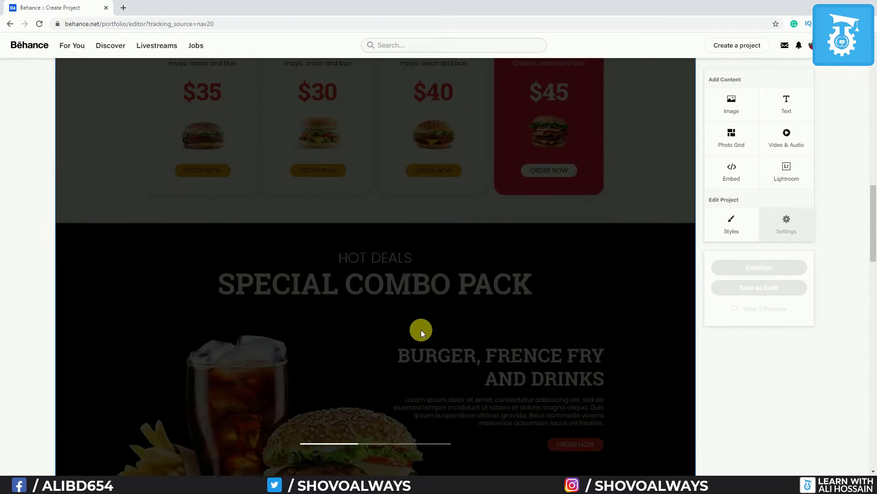
pyautogui.scroll(-4, 423, 336)
pyautogui.scroll(2, 426, 338)
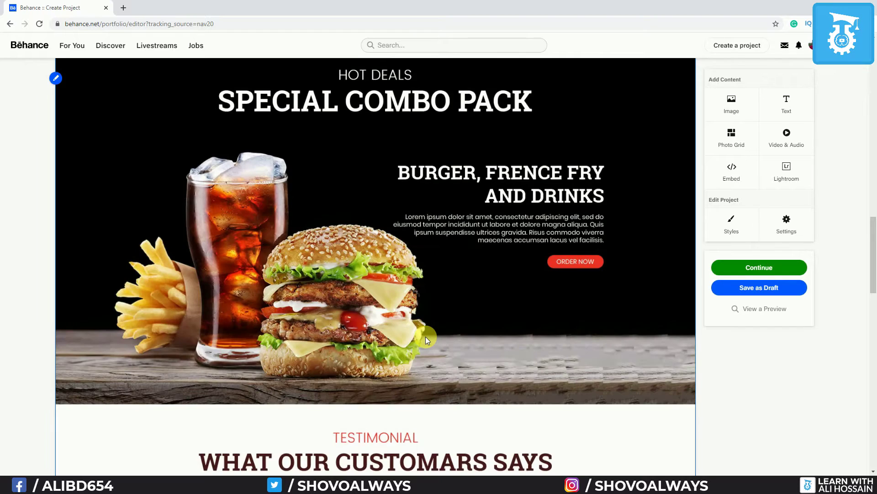
pyautogui.scroll(15, 401, 244)
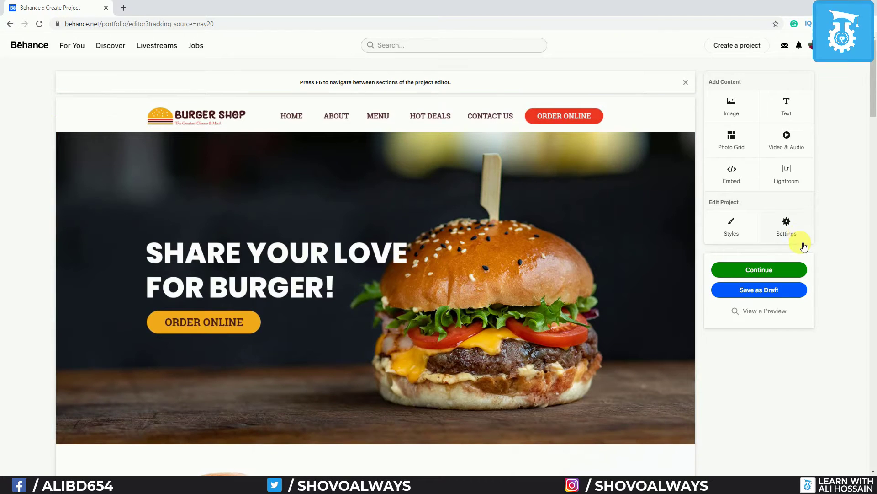
# - Continue to the project details and crop the cover image to the page header and the "Share your love for burger!" hero section
pyautogui.click(768, 268)
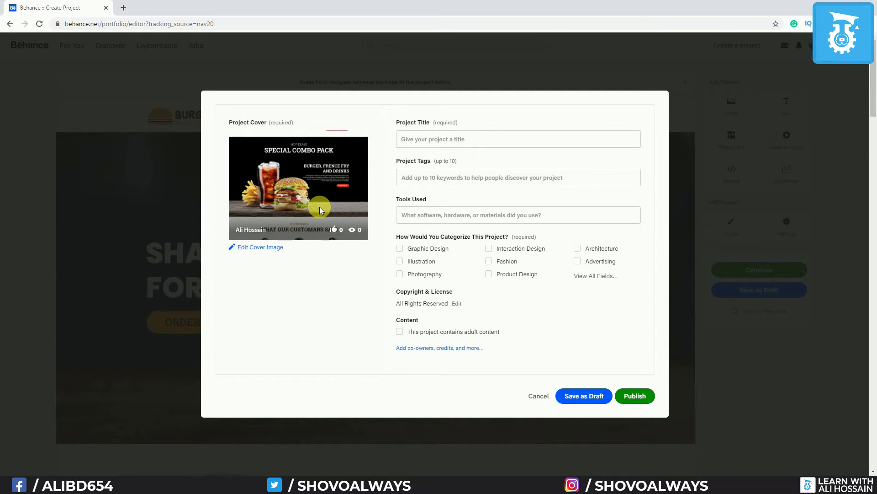
pyautogui.click(267, 252)
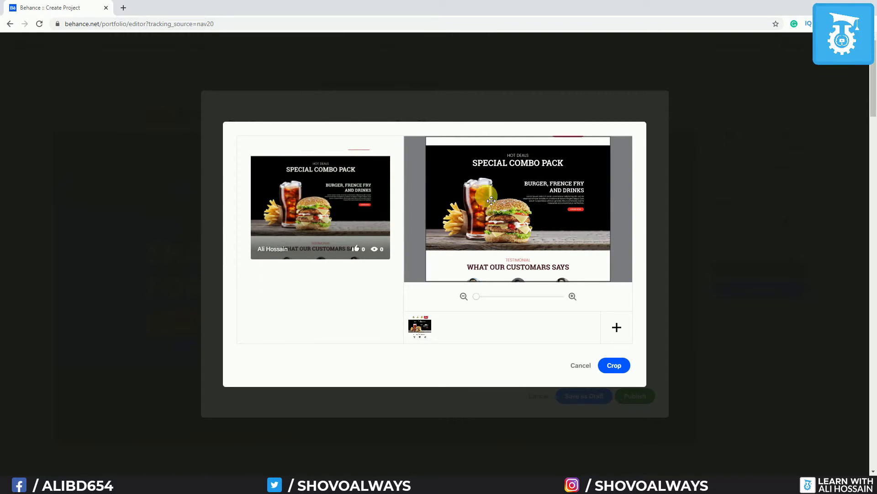
pyautogui.scroll(5, 492, 200)
pyautogui.scroll(5, 523, 230)
pyautogui.moveTo(539, 196); pyautogui.dragTo(540, 232)
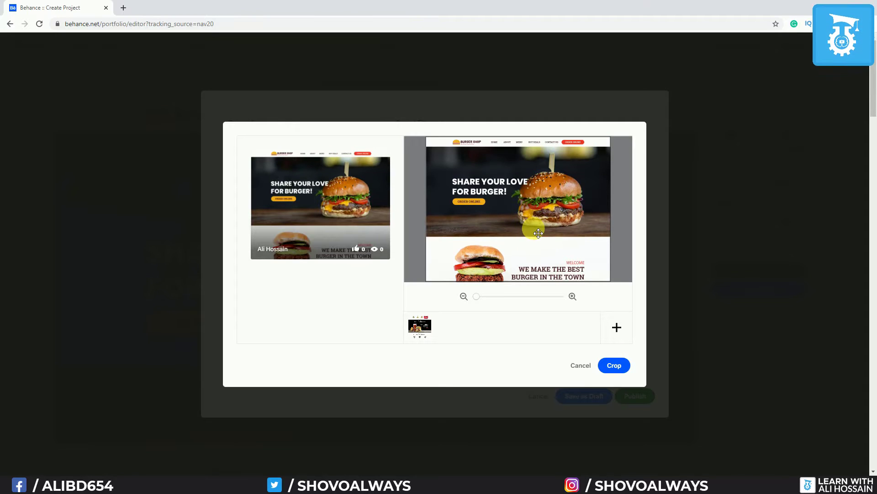
pyautogui.click(613, 327)
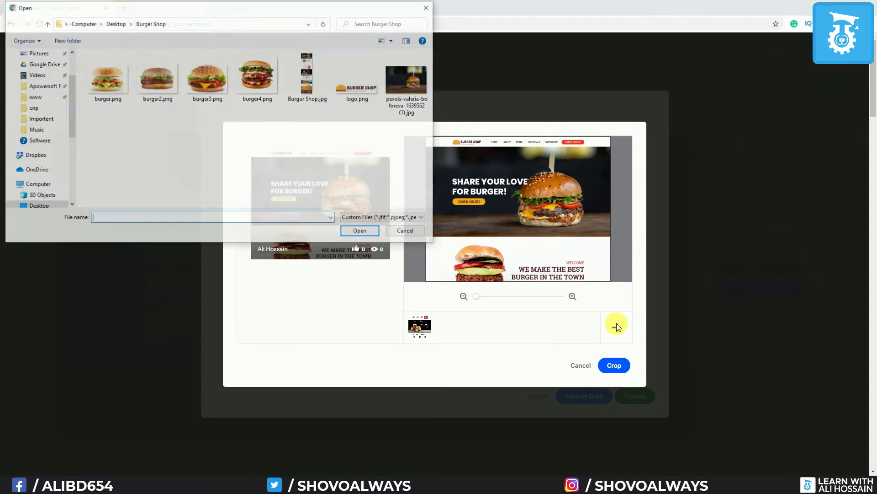
pyautogui.click(406, 232)
pyautogui.moveTo(525, 235); pyautogui.dragTo(519, 215)
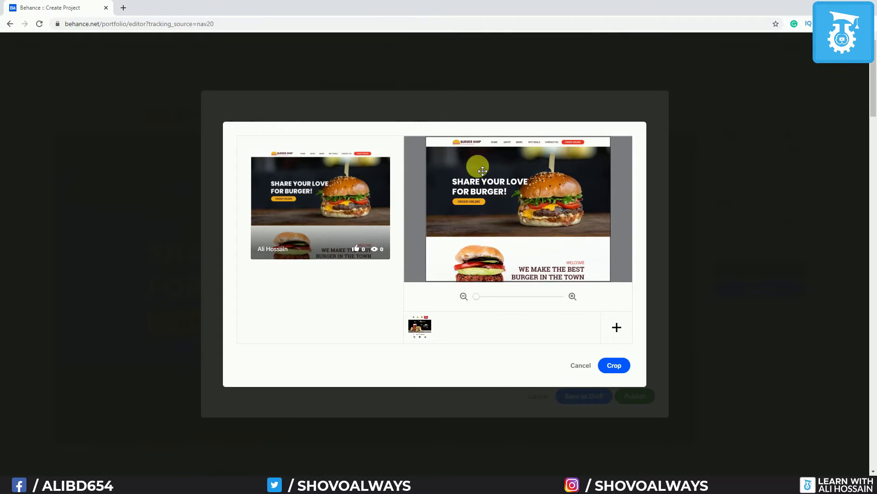
pyautogui.click(615, 365)
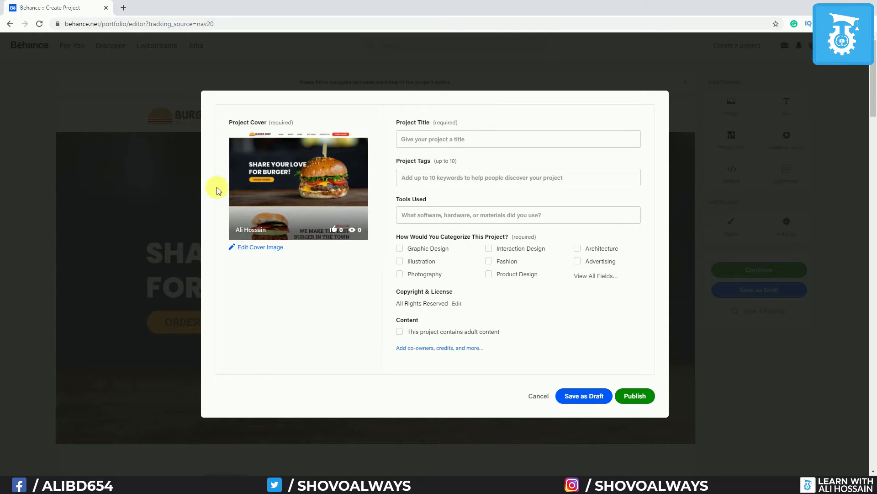
# - Open the Behance profile in a new browser tab, examine how existing project covers look, and return to the project form
pyautogui.click(123, 7)
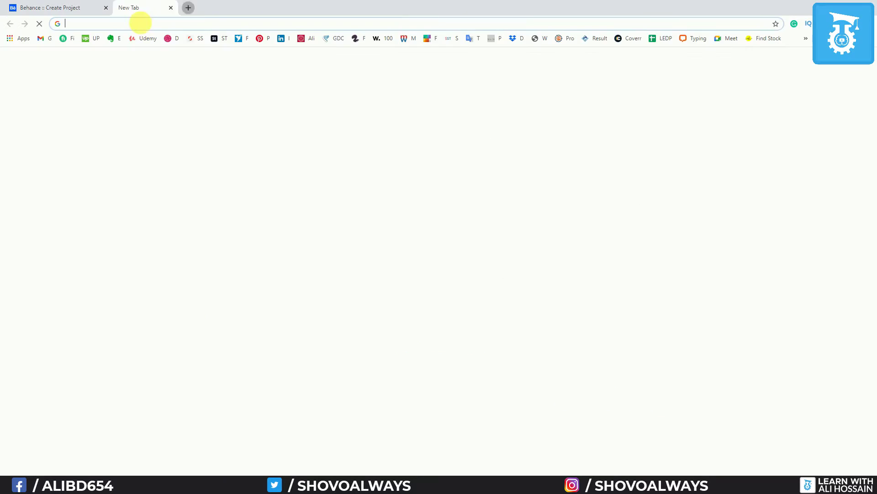
pyautogui.write('be')
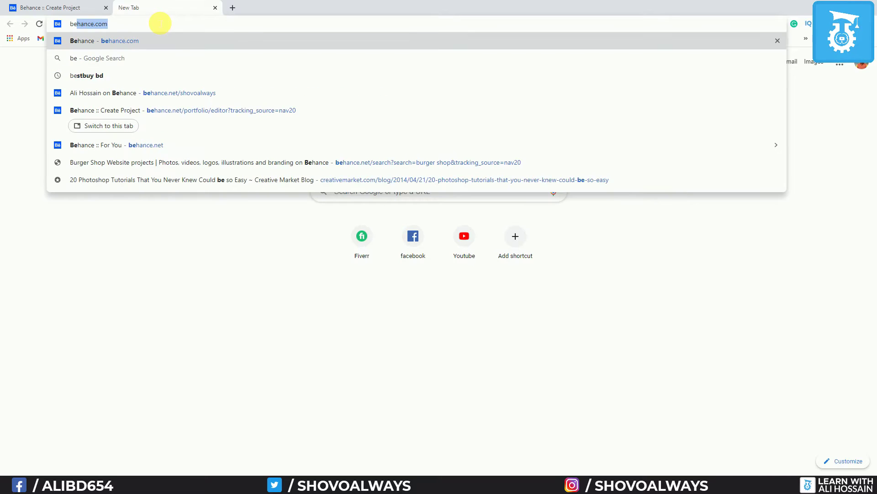
pyautogui.write('000')
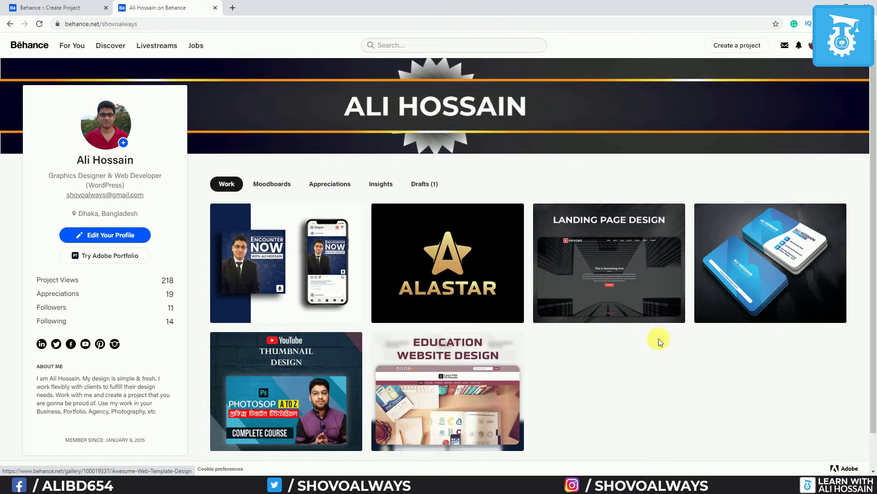
pyautogui.click(560, 215)
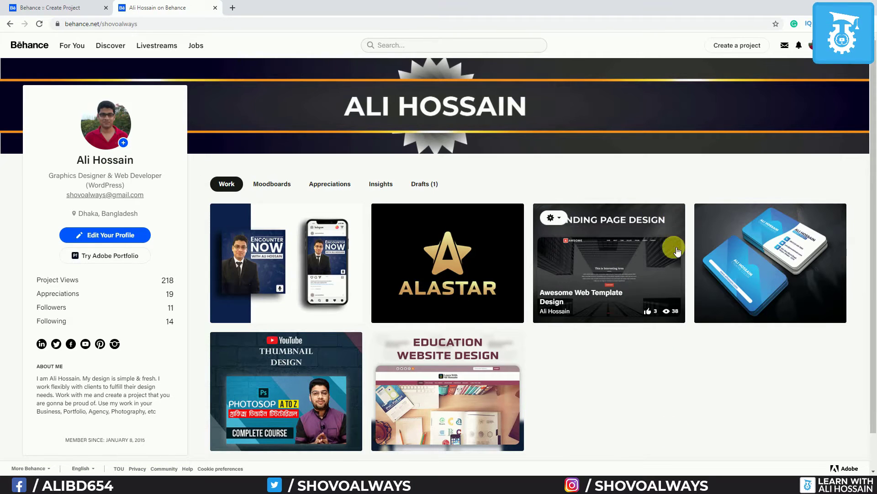
pyautogui.click(50, 8)
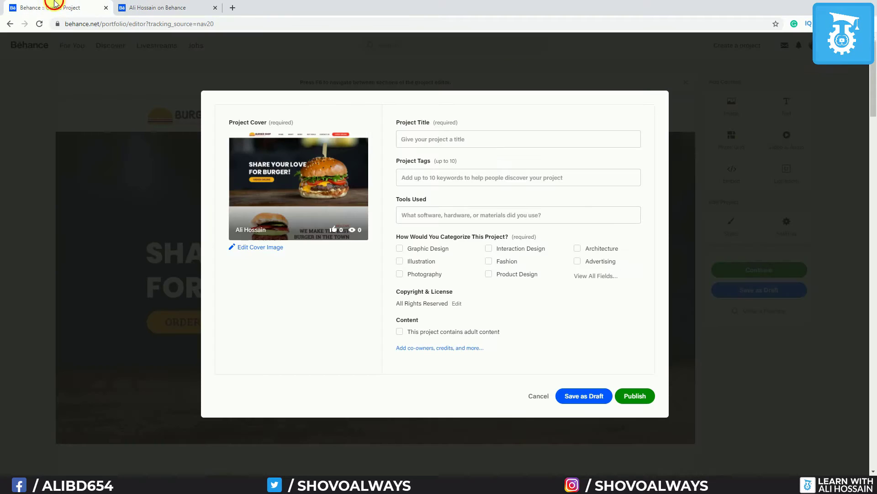
# - Title the project "Burger Shop Web Design Template" and tag it Burger Shop Design, Burger Shop, Web Design, Food Shop Design and Burger Website Design
pyautogui.click(414, 142)
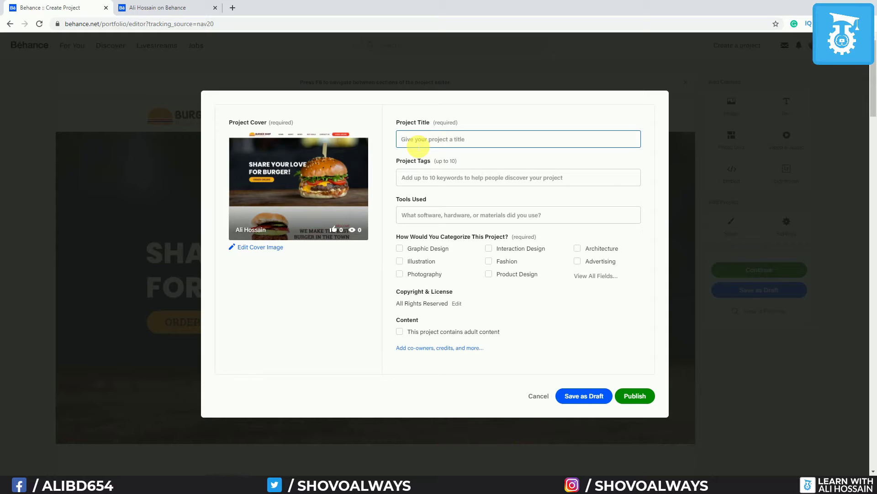
pyautogui.write('Burger ')
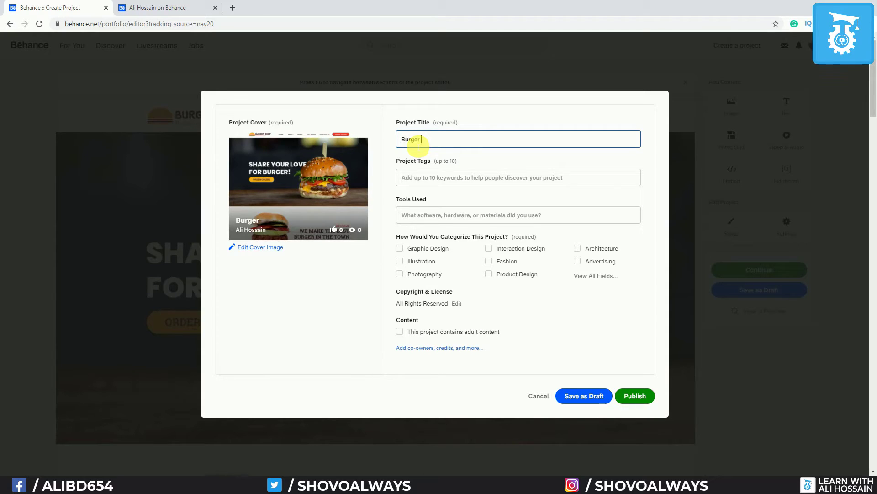
pyautogui.write('Shop Web Design ')
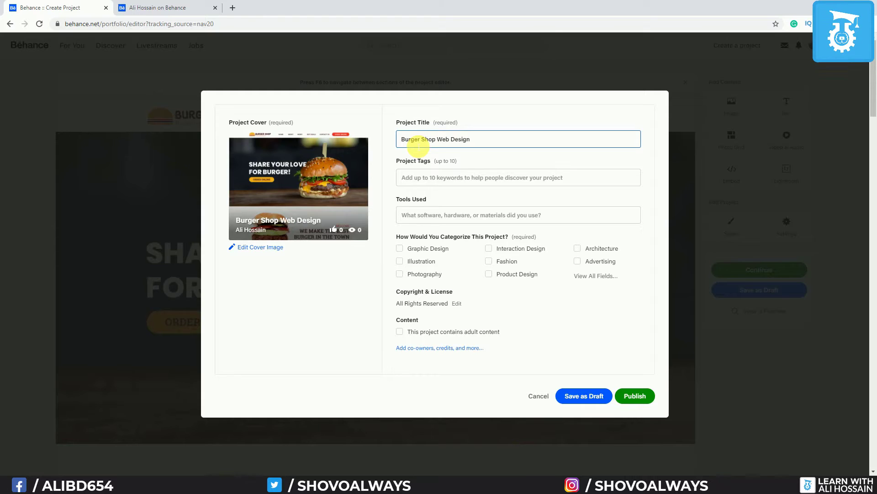
pyautogui.write('Template')
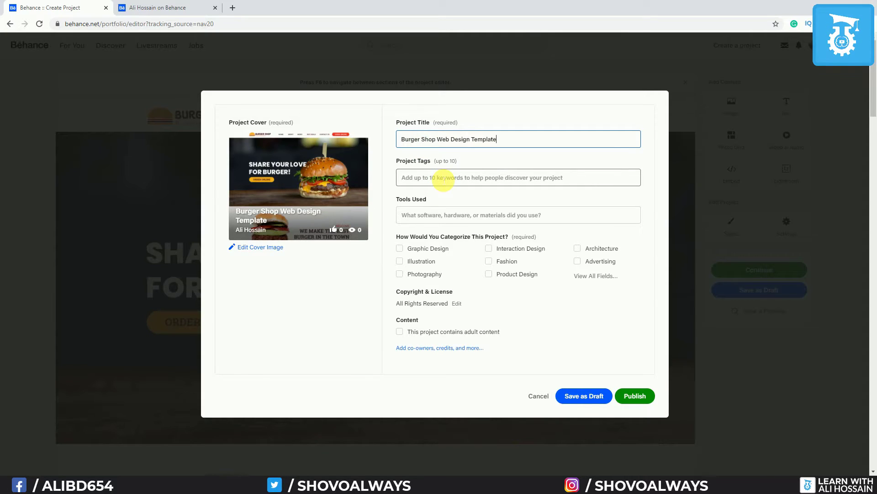
pyautogui.click(443, 178)
pyautogui.write('BURGER SHOP DESIGN, BURGER SHOP, WEB DESIGN, FOOD SHOP DESIGN, BURGER WEBSITE DESIGN')
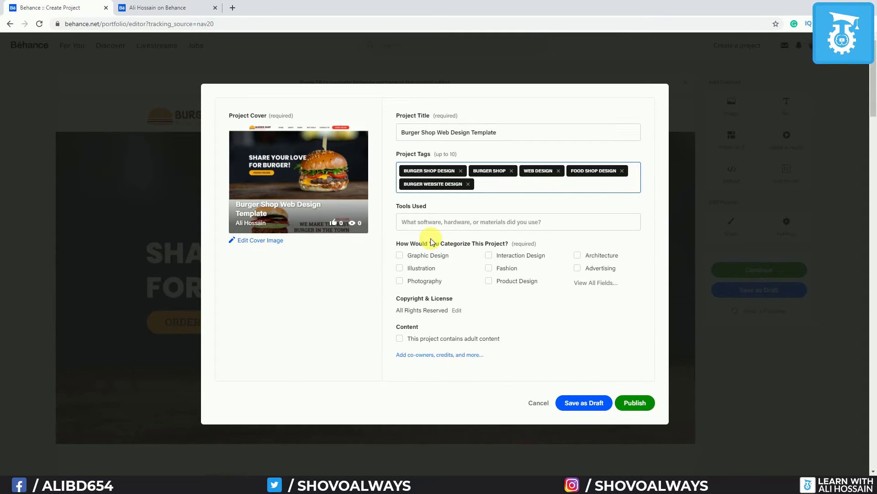
# - Add Adobe Photoshop as a tool used for the project
pyautogui.click(454, 225)
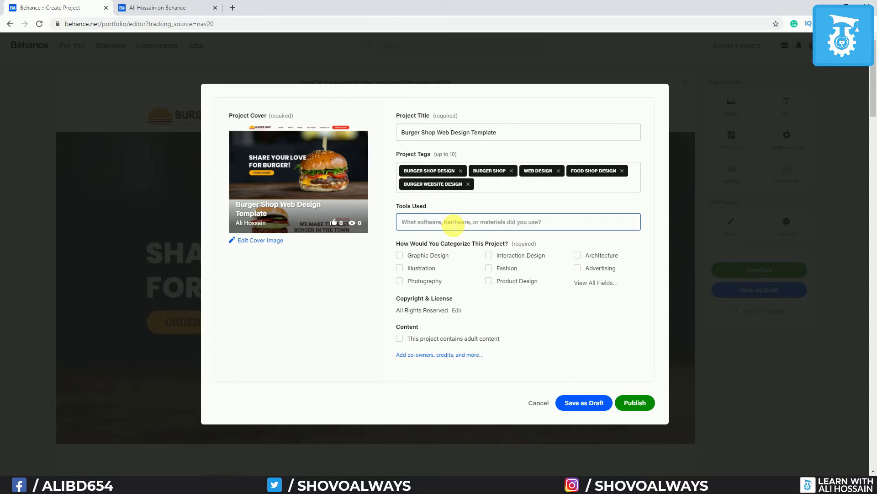
pyautogui.write('adobe')
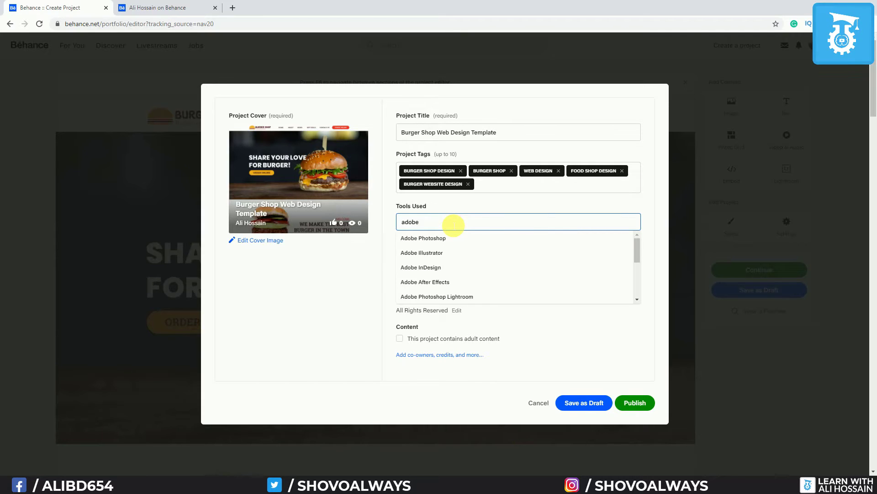
pyautogui.click(448, 237)
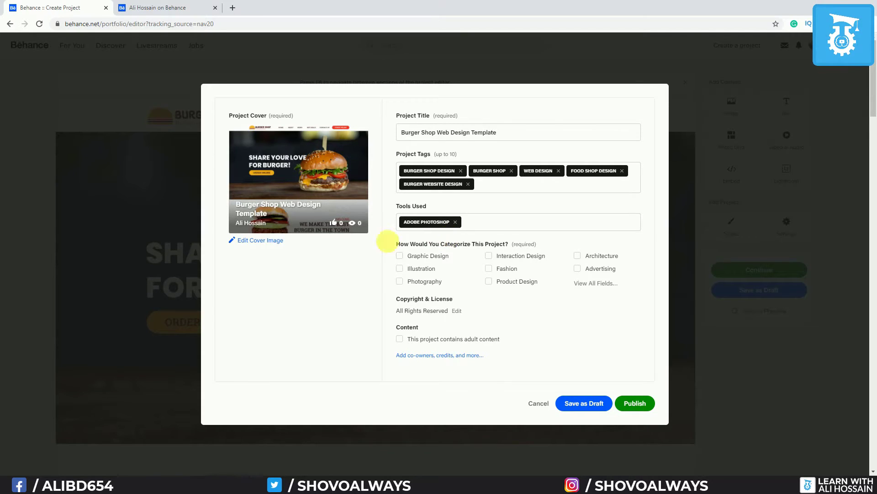
pyautogui.click(516, 222)
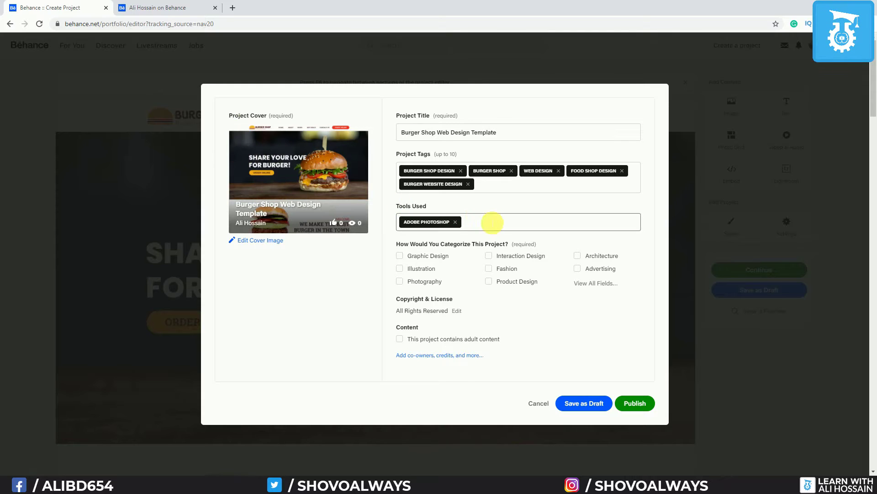
# - Add Adobe Illustrator to the tools used and categorize the project under Web Design and Graphic Design
pyautogui.write('ado')
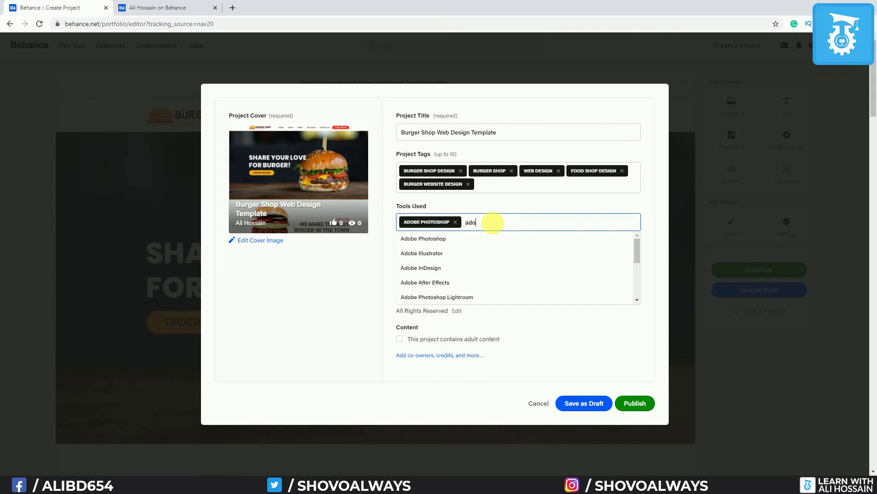
pyautogui.click(482, 253)
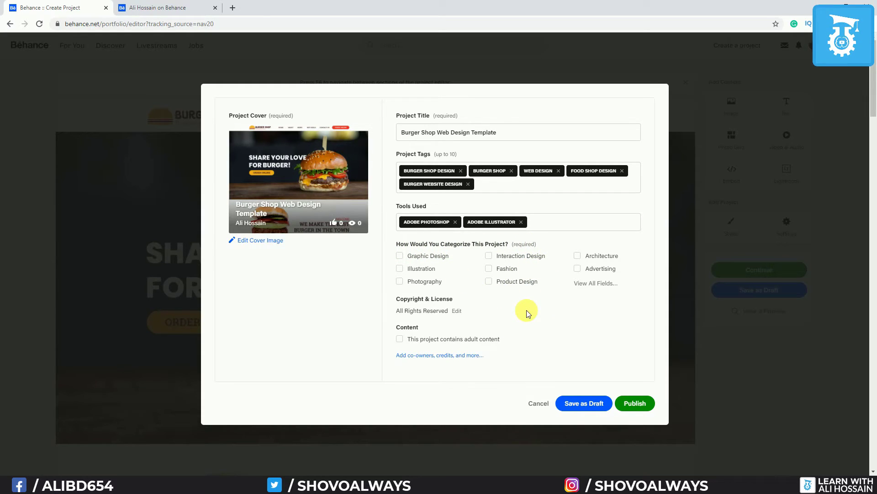
pyautogui.click(595, 284)
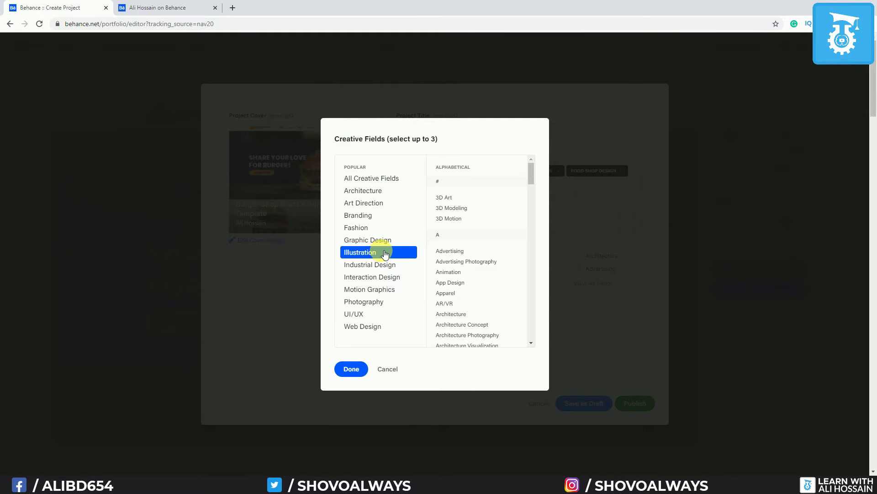
pyautogui.click(367, 326)
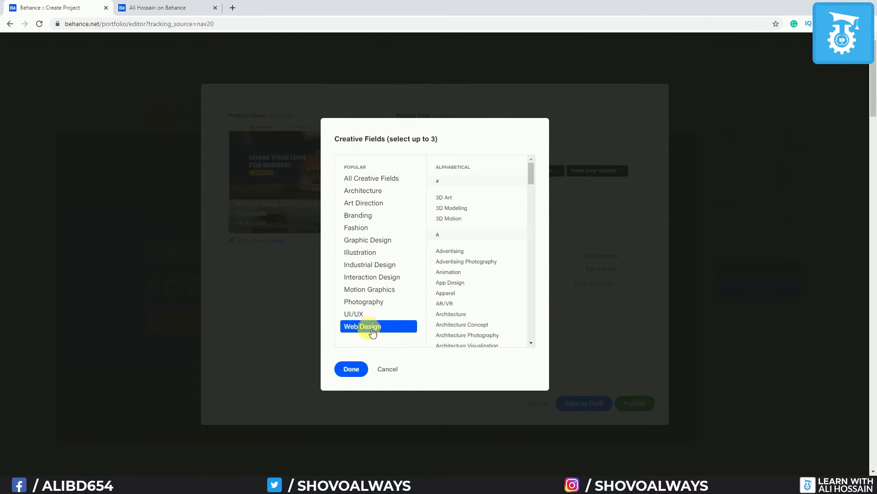
pyautogui.click(350, 369)
pyautogui.click(399, 256)
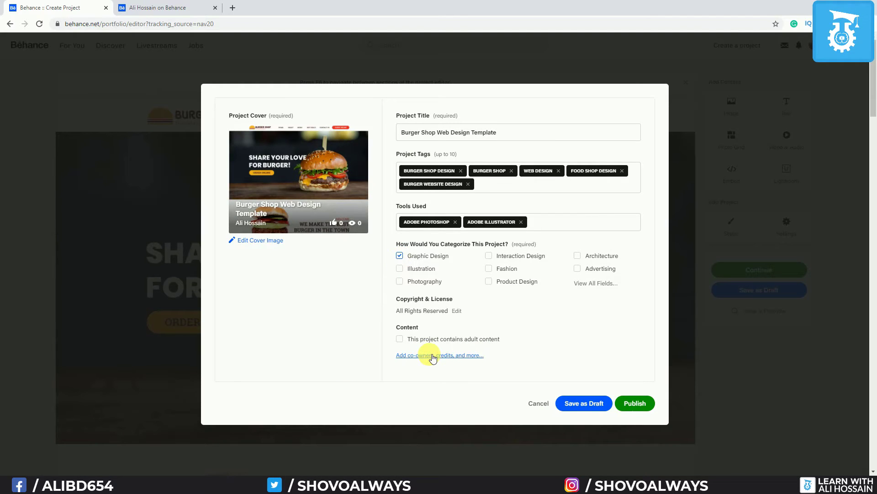
pyautogui.click(584, 284)
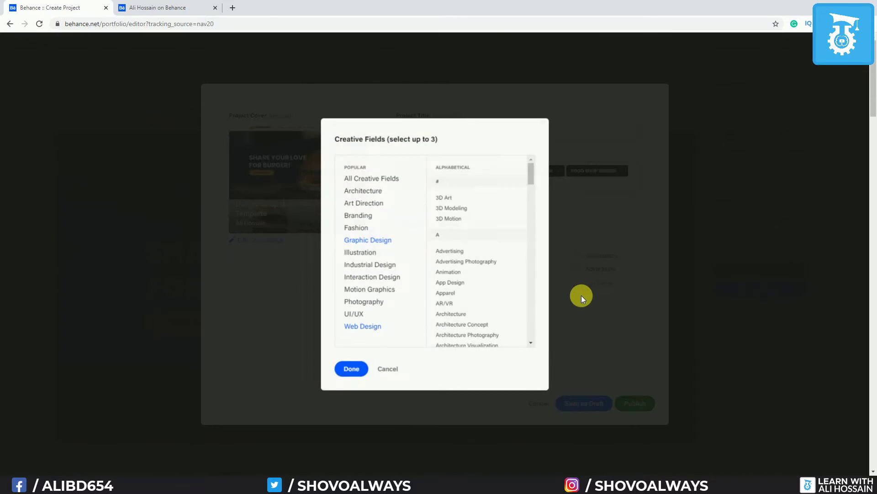
pyautogui.click(349, 372)
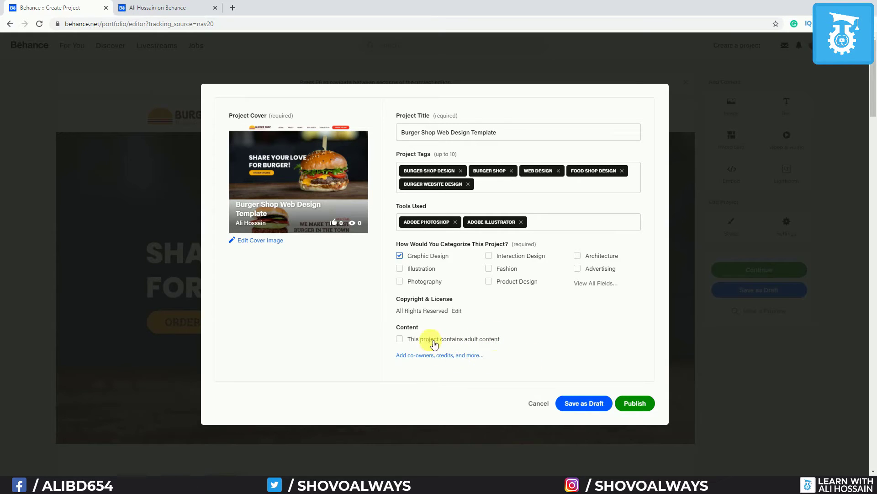
# - Publish the project and start sharing it on Twitter, moving the tweet window to the middle of the page
pyautogui.click(636, 404)
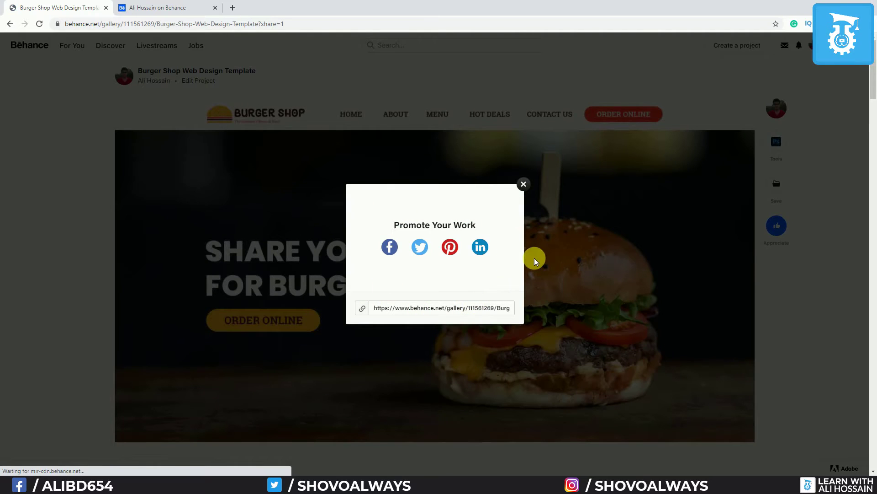
pyautogui.click(421, 248)
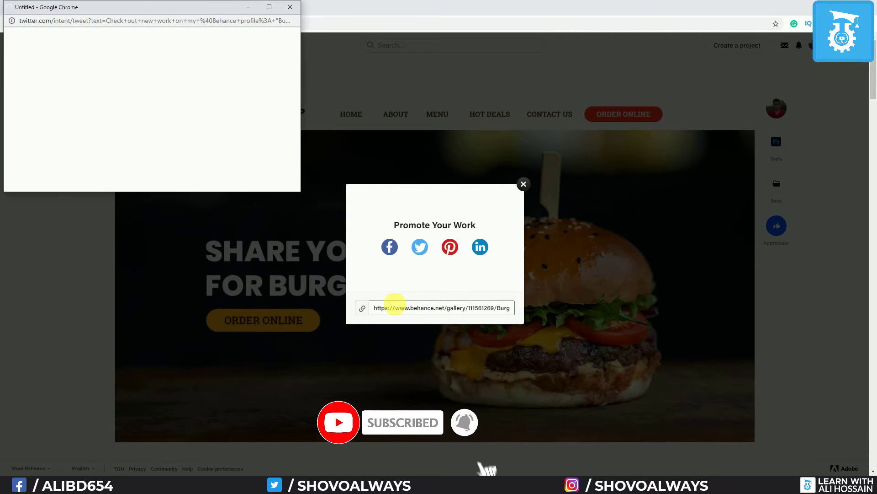
pyautogui.moveTo(111, 6); pyautogui.dragTo(461, 61)
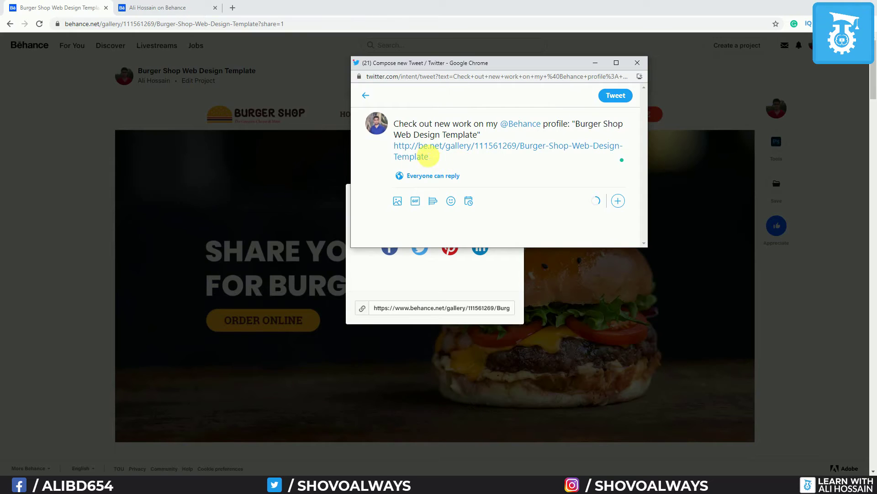
# - Add the hashtags #Webdesign, #food, #foodshop and #burger on a new line of the tweet and post it
pyautogui.press('Return')
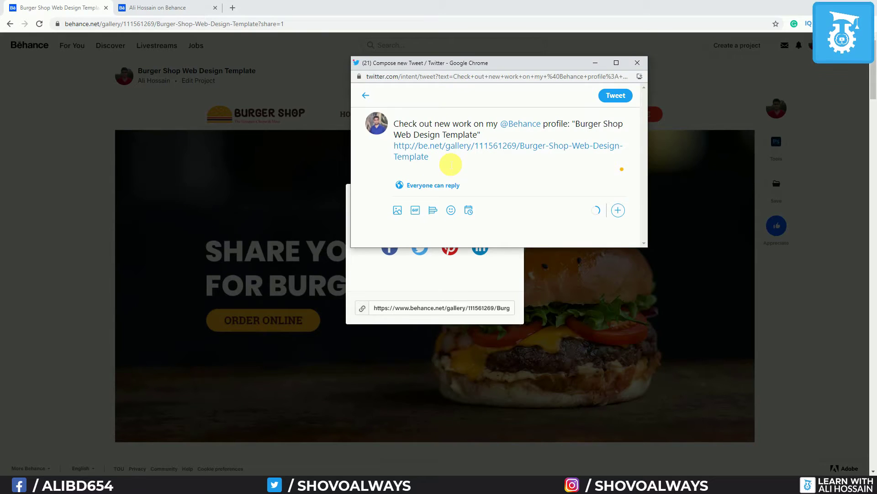
pyautogui.write('#')
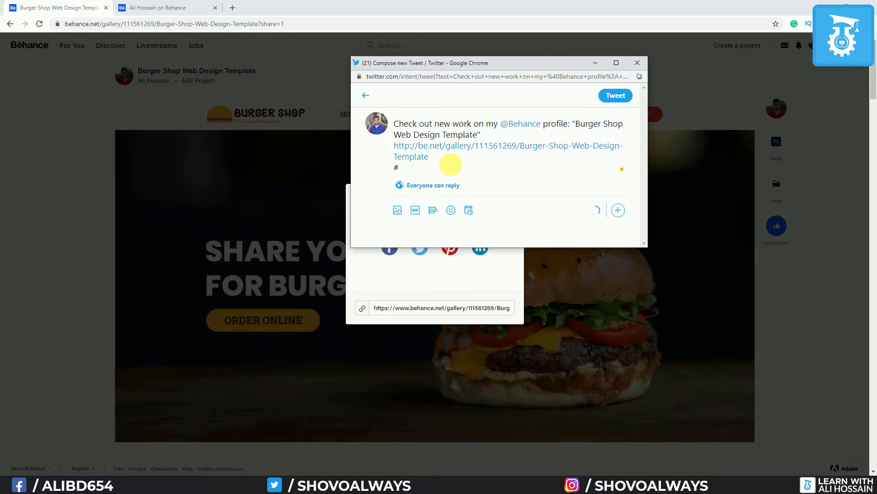
pyautogui.write('web')
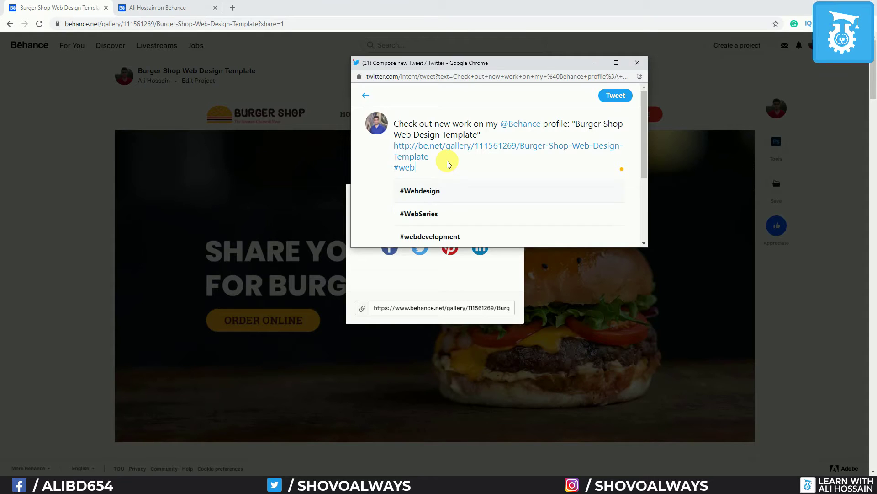
pyautogui.click(449, 191)
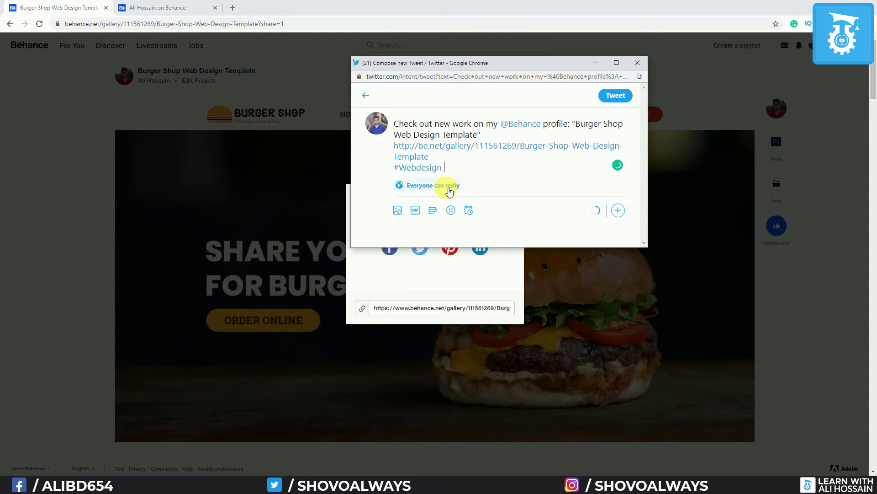
pyautogui.write('#')
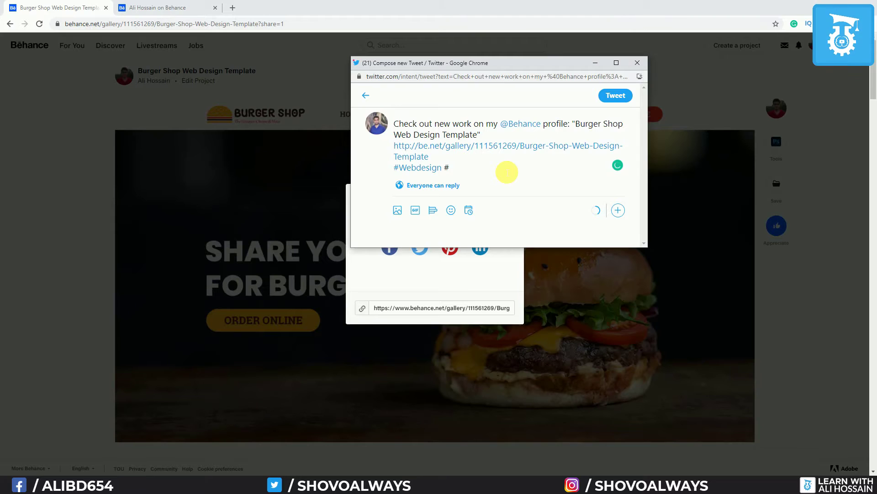
pyautogui.write('food #')
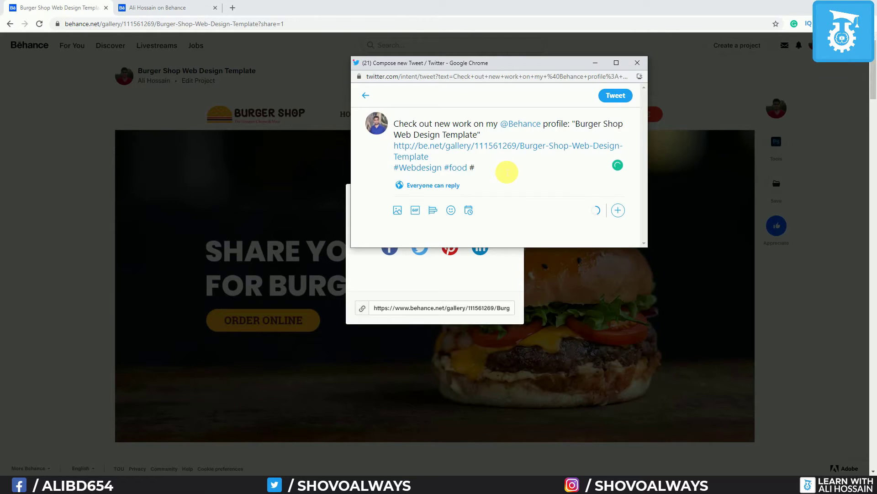
pyautogui.write('foosdh')
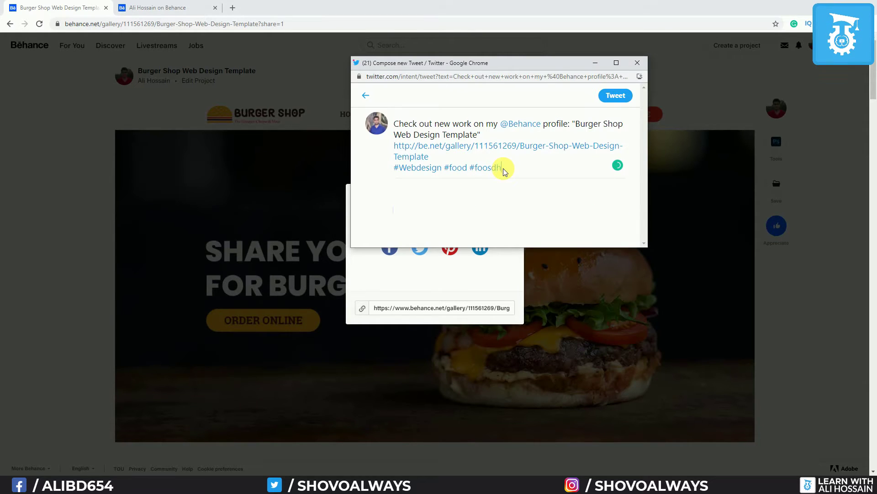
pyautogui.press('BackSpace')
pyautogui.press('BackSpace')
pyautogui.press('BackSpace')
pyautogui.write('dshop')
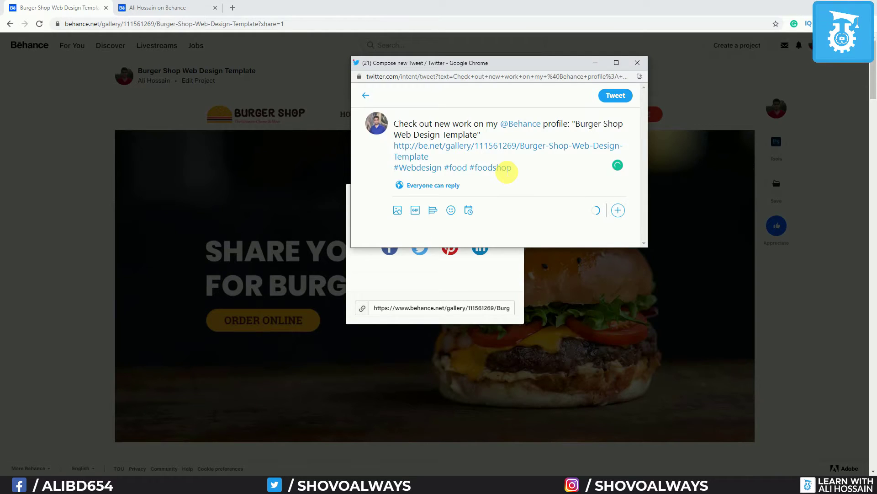
pyautogui.write(' #burger')
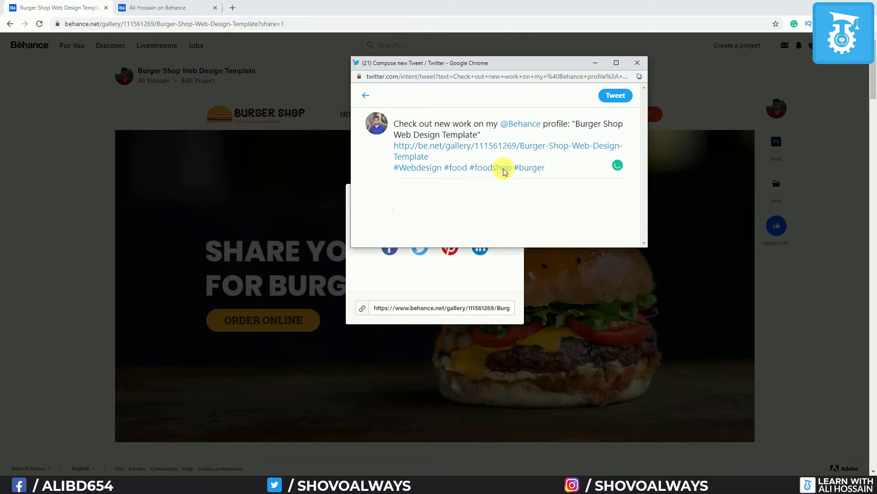
pyautogui.click(608, 96)
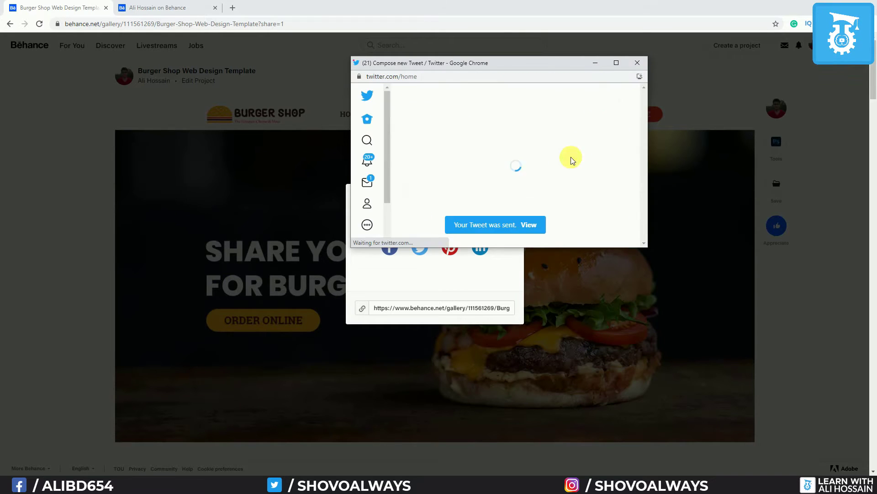
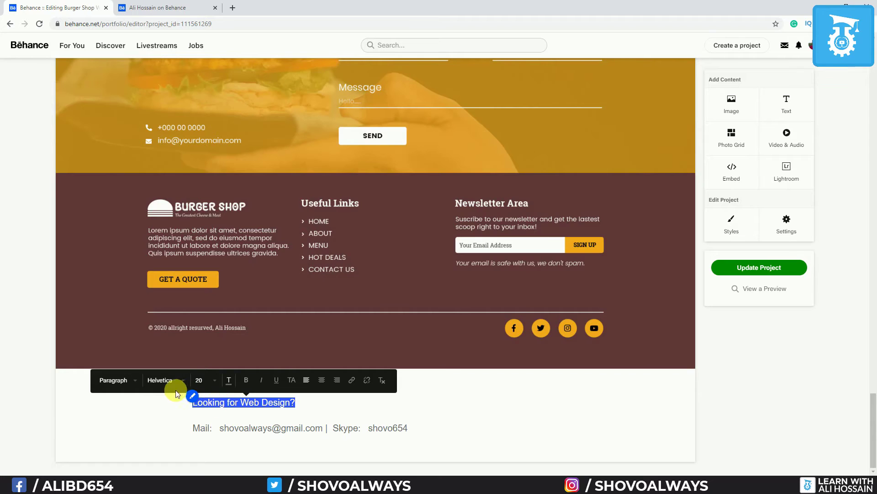
# - Format the "Looking for Web Design?" line below the design as a Header and center it
pyautogui.click(135, 384)
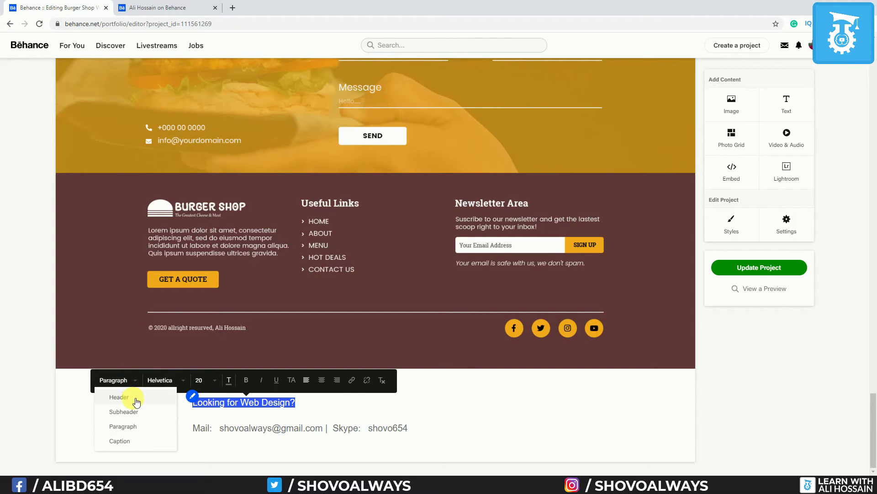
pyautogui.click(120, 396)
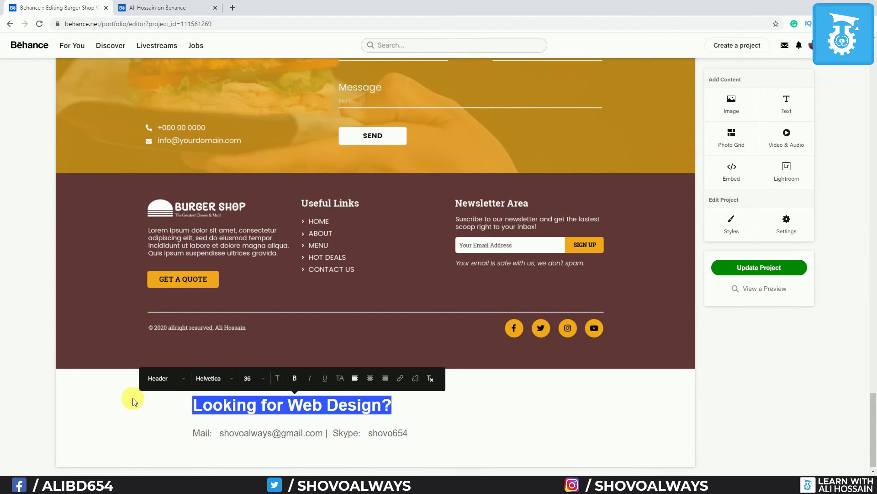
pyautogui.click(369, 379)
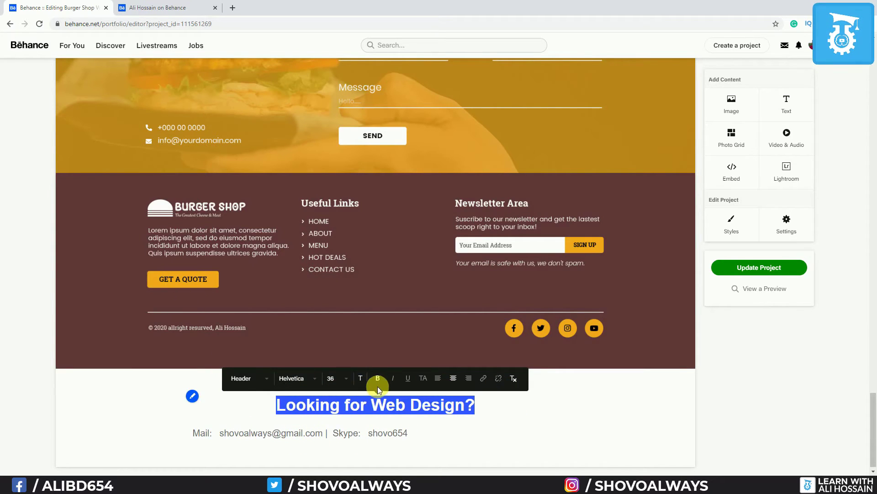
# - Color the "Looking for Web Design?" heading orange (FFA10D) and add that color to the saved swatches
pyautogui.click(361, 380)
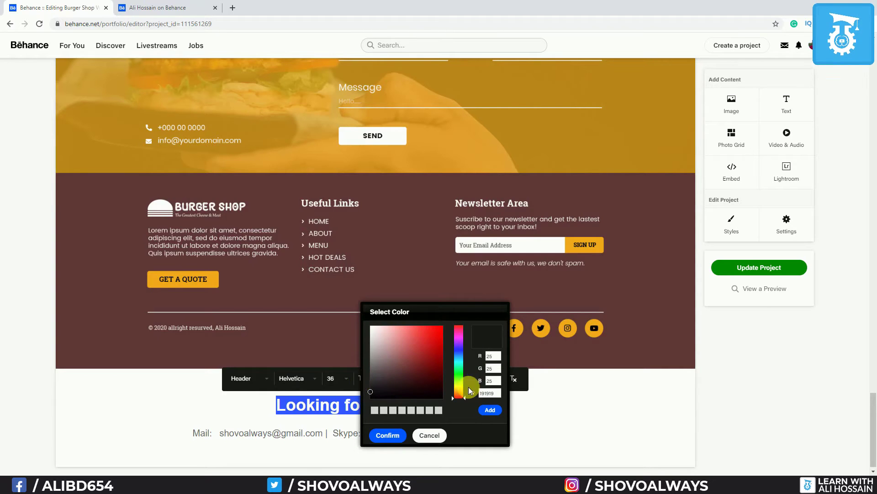
pyautogui.moveTo(461, 396); pyautogui.dragTo(461, 394)
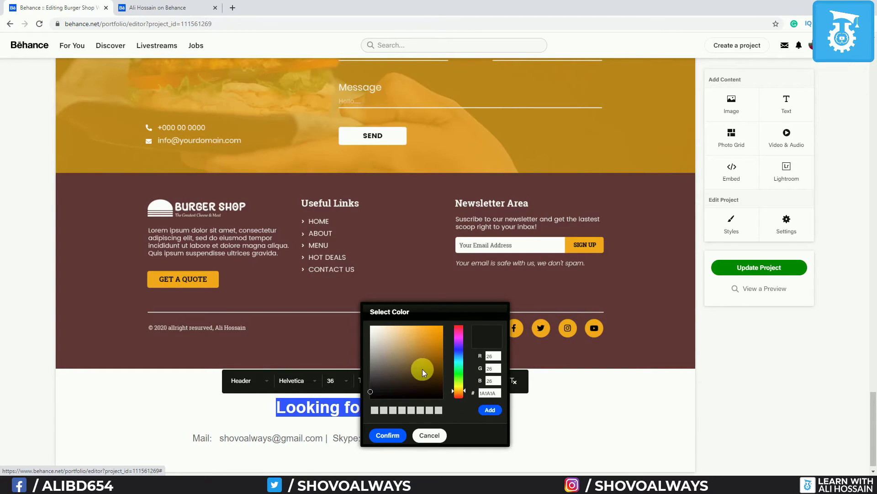
pyautogui.moveTo(422, 370); pyautogui.dragTo(439, 325)
pyautogui.click(489, 410)
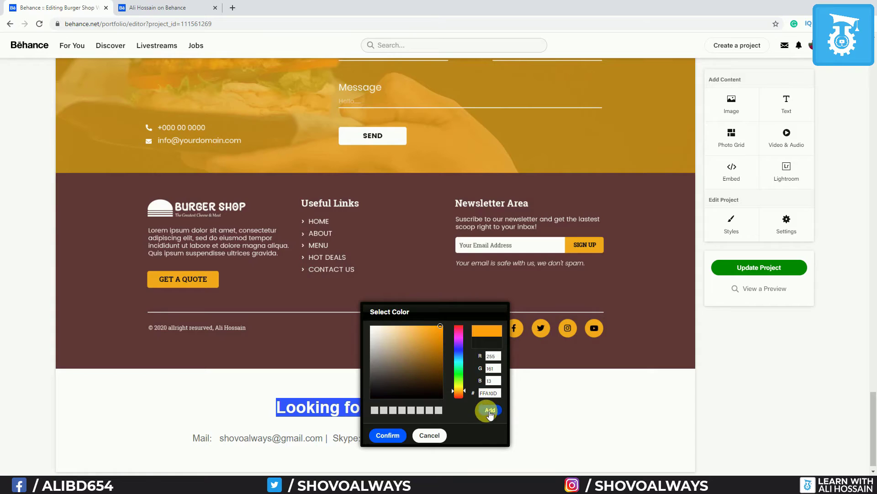
pyautogui.click(389, 435)
pyautogui.click(483, 444)
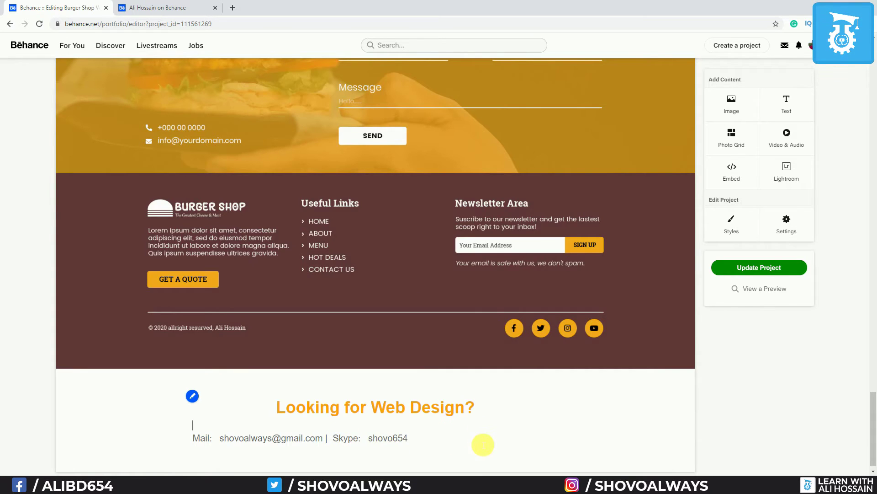
# - Center the mail and Skype contact line, color it red (FF0B0B) and save that color as a swatch
pyautogui.moveTo(440, 441); pyautogui.dragTo(168, 446)
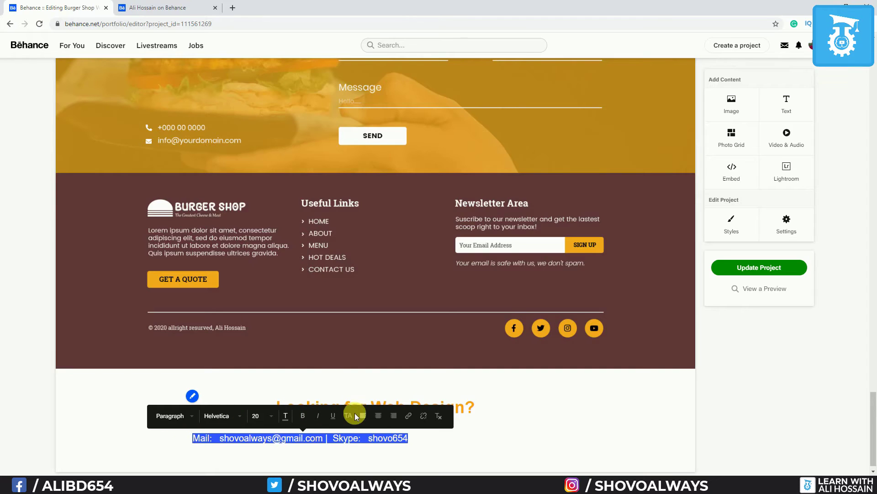
pyautogui.click(379, 415)
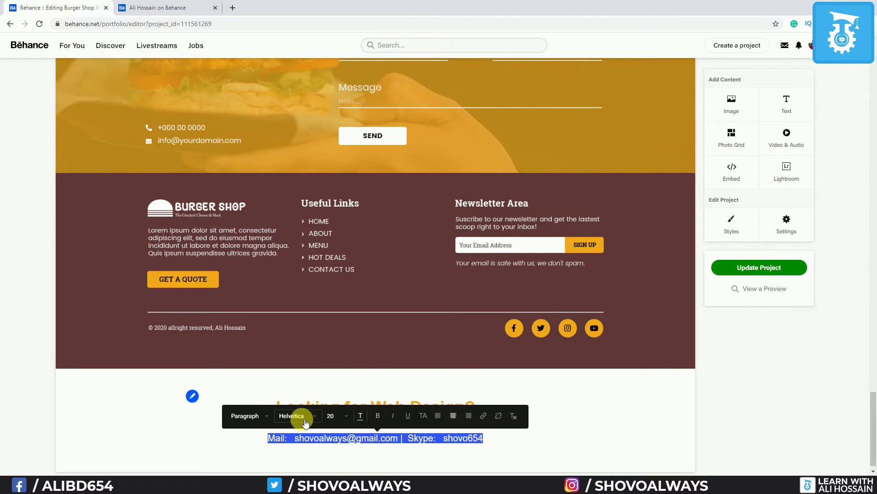
pyautogui.click(361, 416)
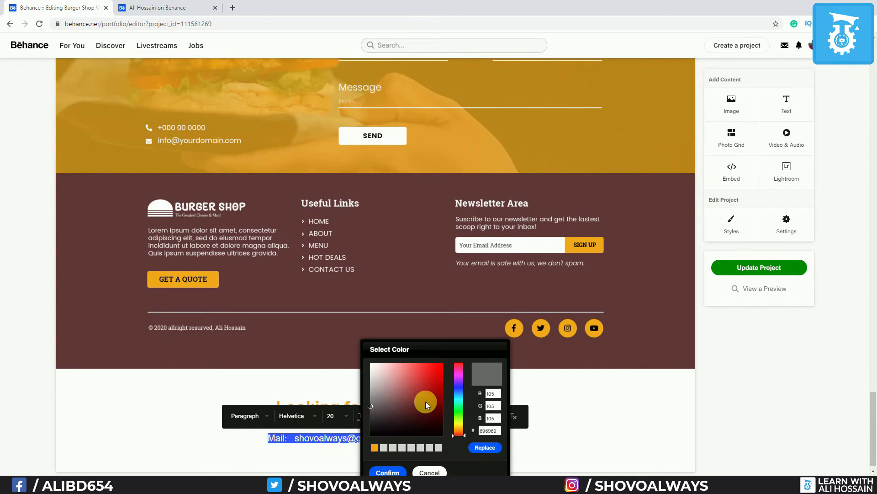
pyautogui.moveTo(427, 399); pyautogui.dragTo(441, 363)
pyautogui.click(388, 472)
pyautogui.click(477, 448)
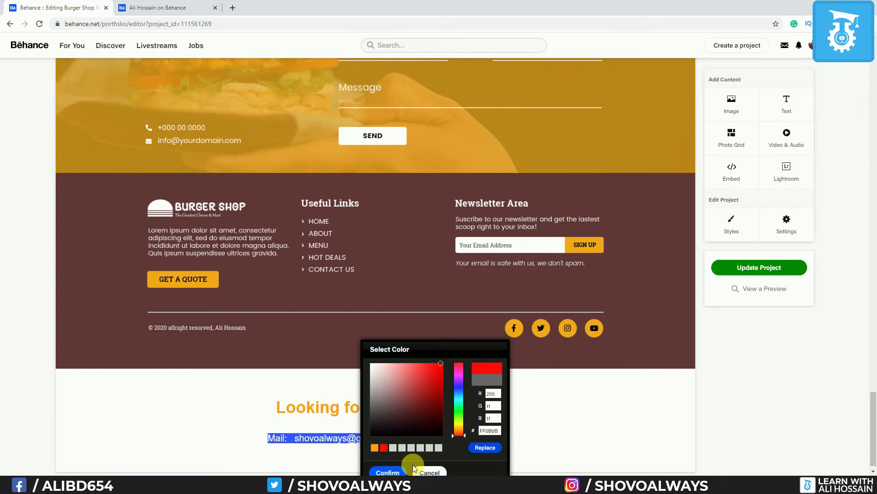
pyautogui.click(388, 472)
pyautogui.click(191, 439)
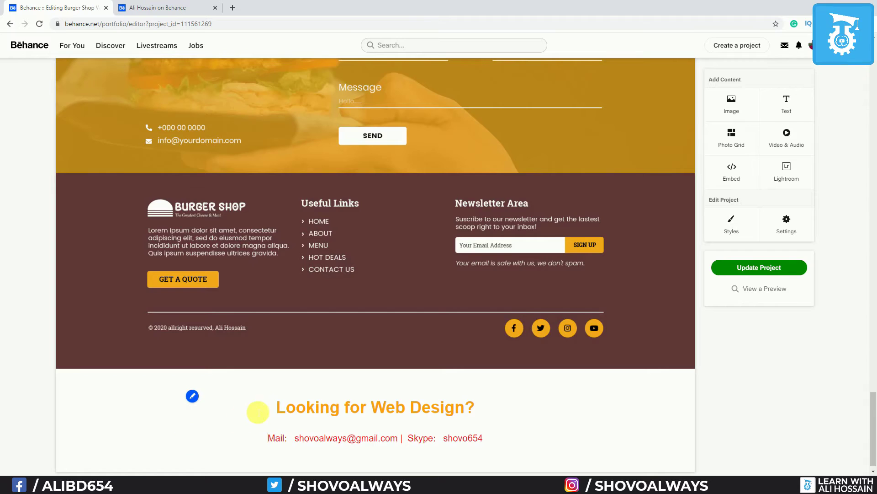
# - Make the mail and Skype contact line below the design bold
pyautogui.scroll(-1, 409, 426)
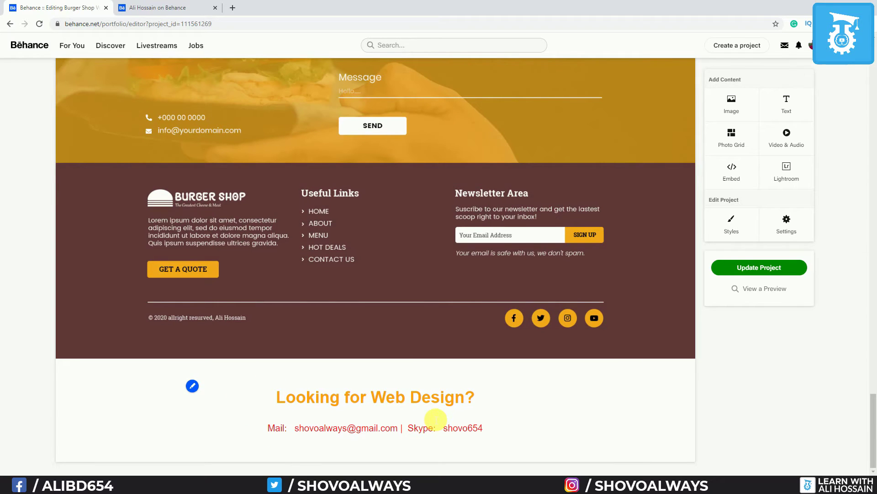
pyautogui.scroll(1, 436, 419)
pyautogui.moveTo(500, 429); pyautogui.dragTo(195, 434)
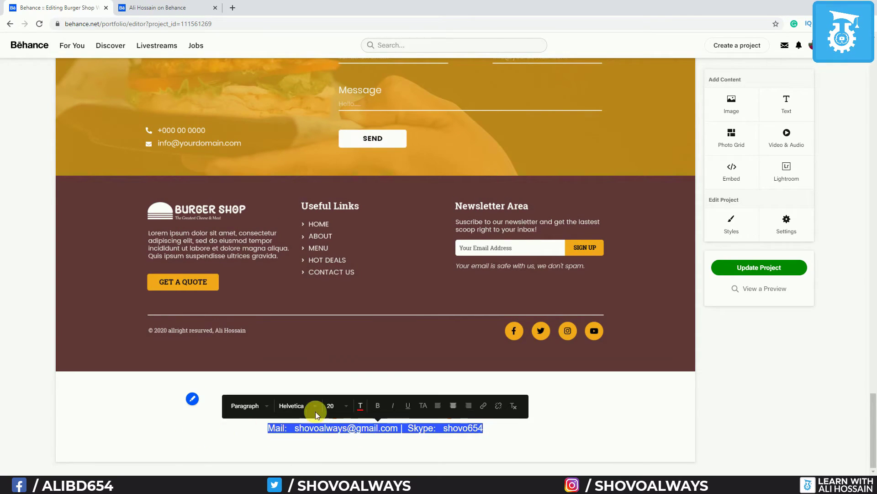
pyautogui.click(378, 405)
pyautogui.click(509, 436)
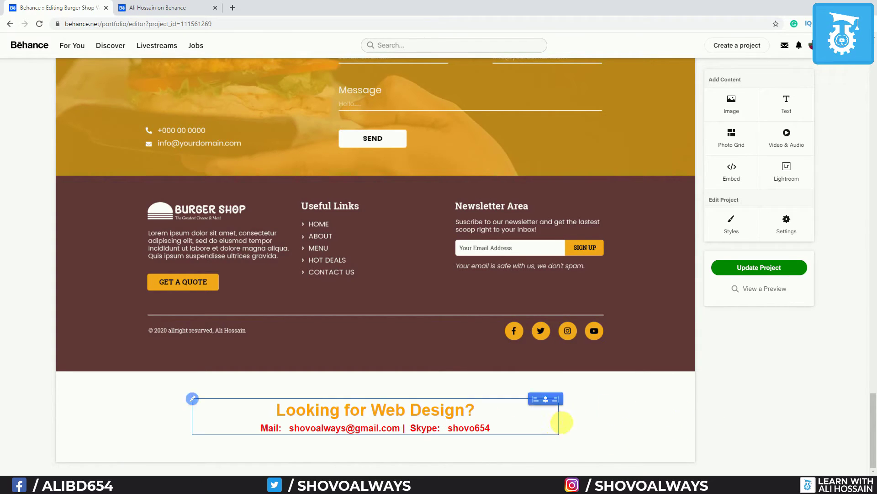
pyautogui.scroll(1, 642, 350)
pyautogui.scroll(20, 567, 339)
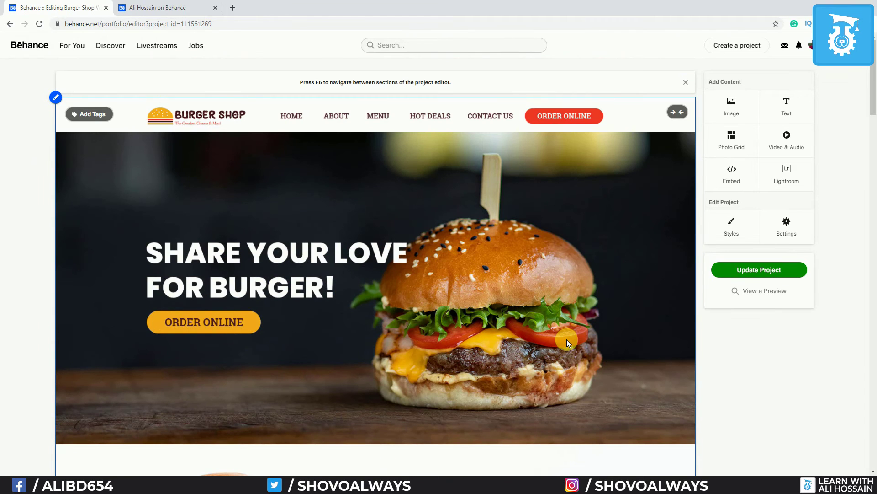
pyautogui.moveTo(329, 100)
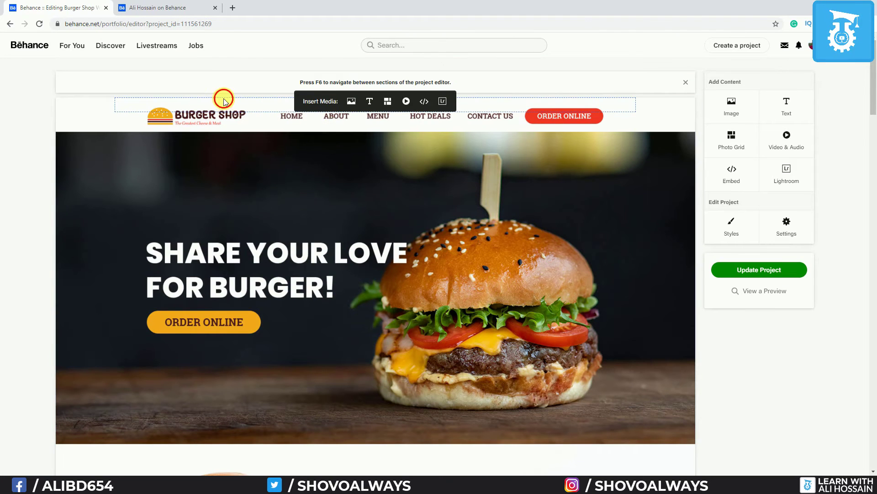
pyautogui.click(369, 101)
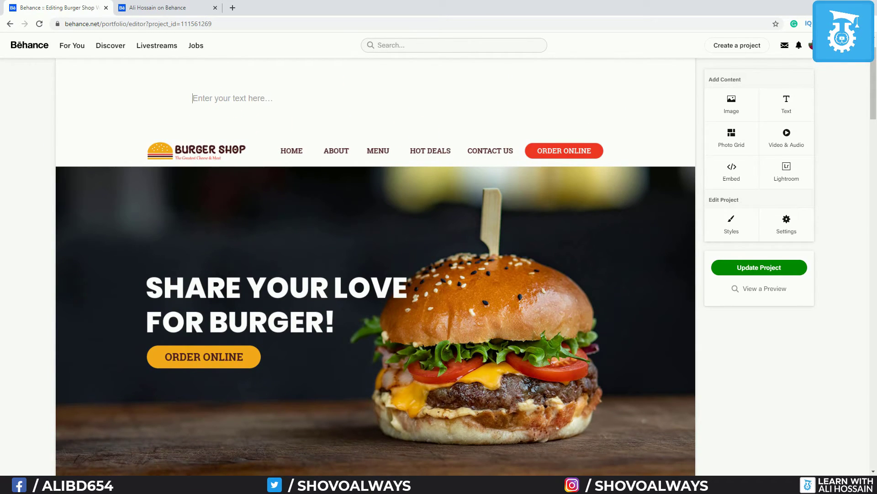
# - Copy the "Looking for Web Design?" heading and contact line from below the design into a new text block above it
pyautogui.scroll(-20, 353, 281)
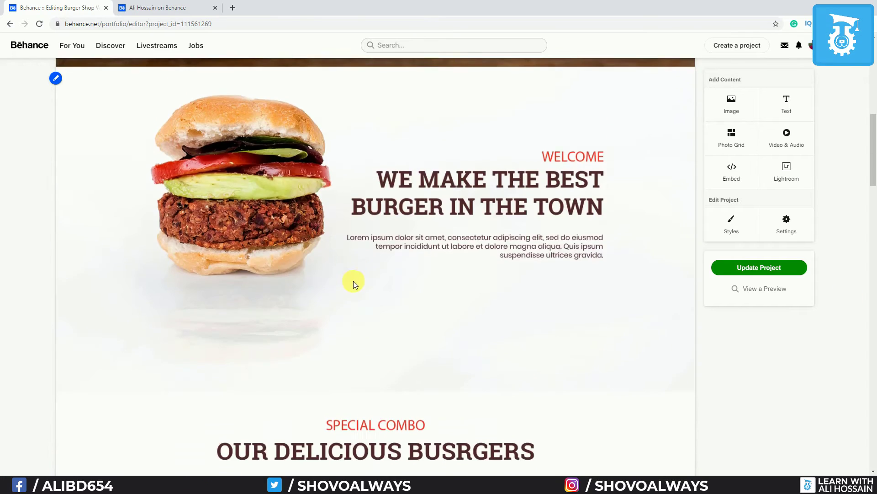
pyautogui.scroll(-4, 361, 302)
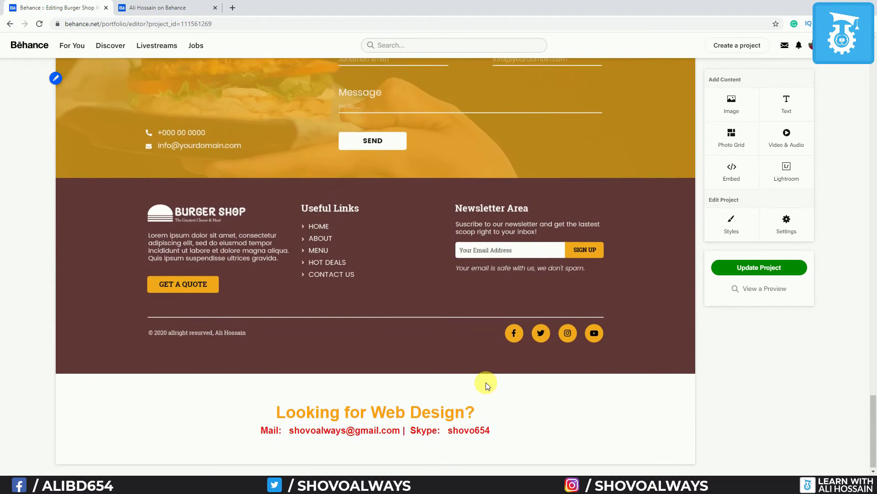
pyautogui.moveTo(509, 433); pyautogui.dragTo(232, 404)
pyautogui.hotkey('ctrl', 'c')
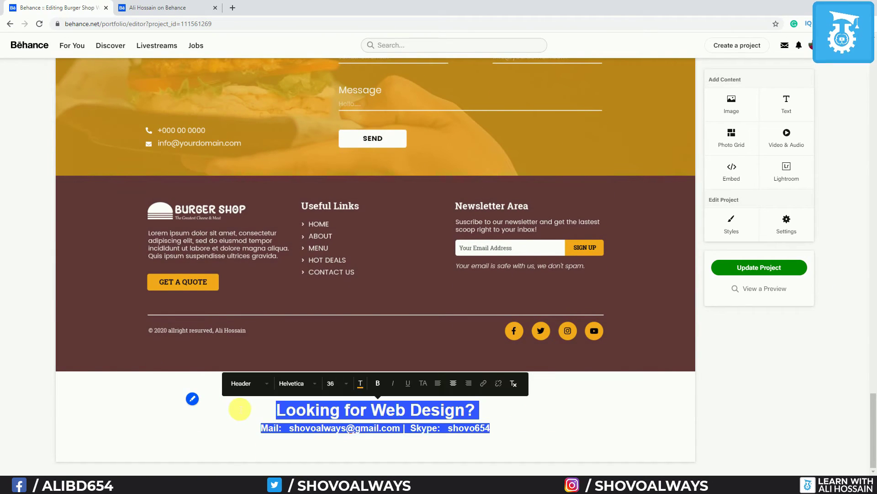
pyautogui.scroll(20, 314, 193)
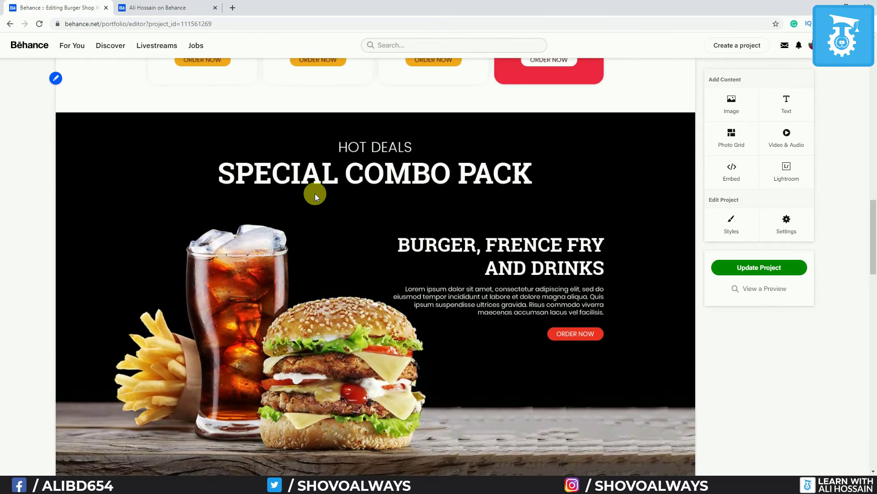
pyautogui.scroll(4, 315, 194)
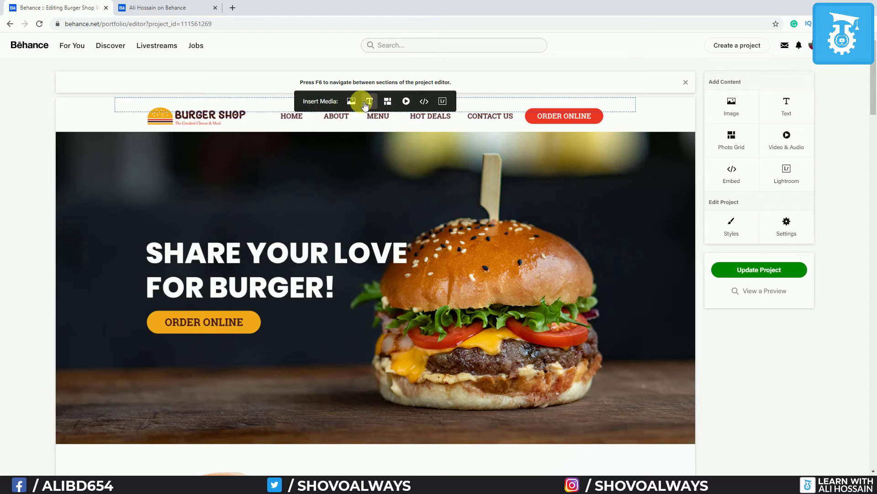
pyautogui.click(369, 101)
pyautogui.hotkey('ctrl', 'v')
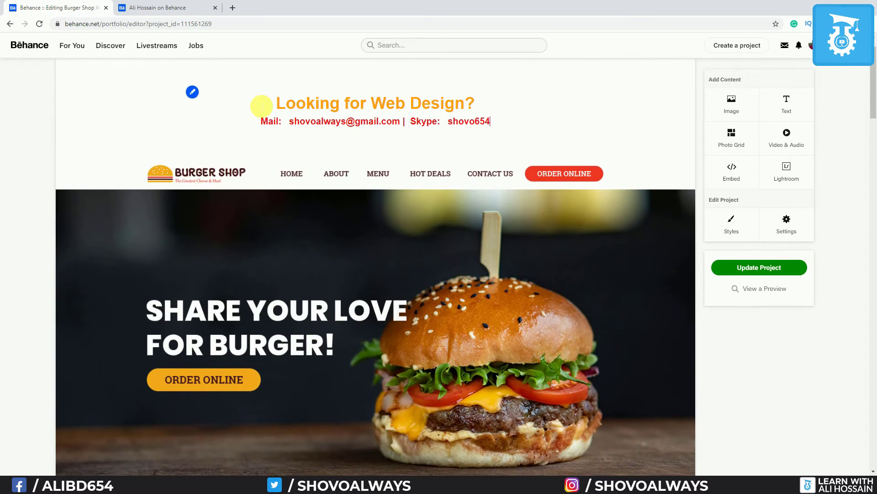
# - Add a top text block titled "Burger Shop Website Design" describing the burger shop design, its Youtube tutorial and the offer to help with similar designs
pyautogui.moveTo(276, 88)
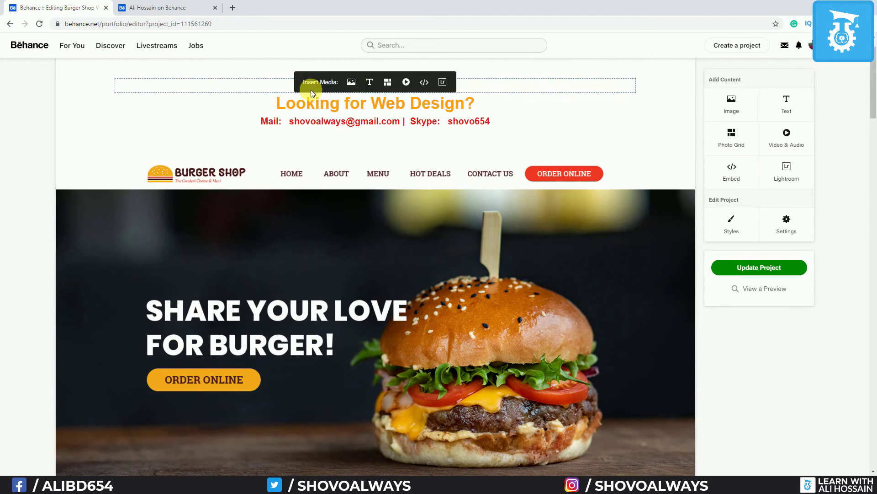
pyautogui.click(370, 83)
pyautogui.scroll(2, 274, 119)
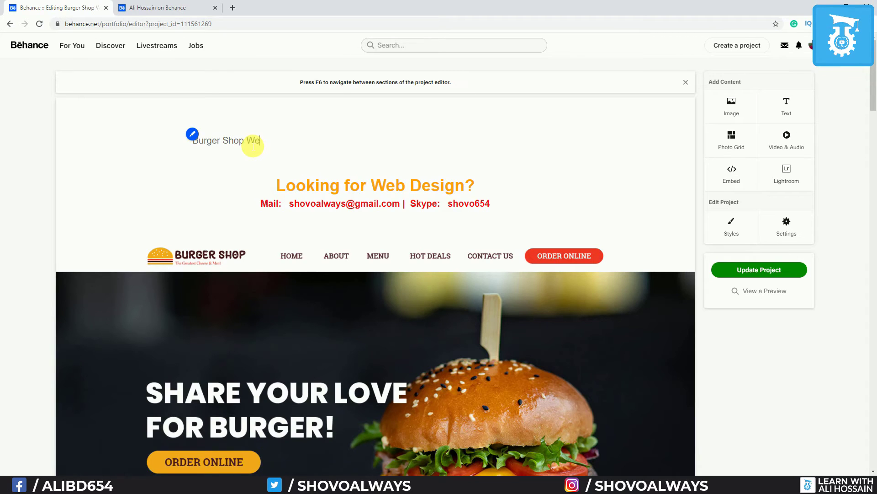
pyautogui.press('Return')
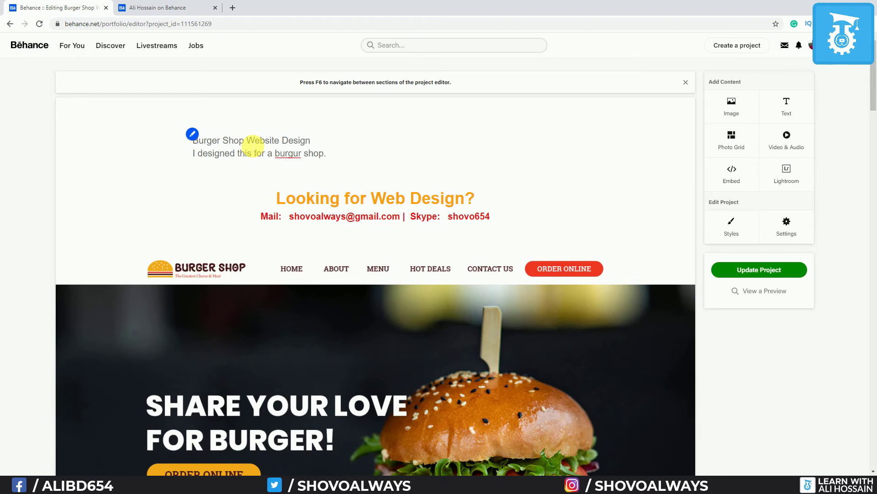
pyautogui.write('If you need similar type of design, I can help you.')
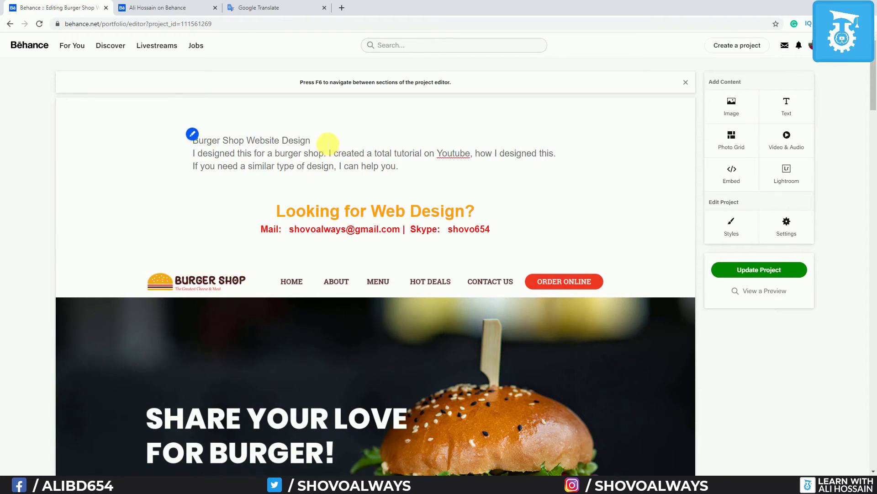
# - Format the "Burger Shop Website Design" line as a centered Header and color it with the saved red (FF0B0B)
pyautogui.moveTo(327, 143); pyautogui.dragTo(178, 148)
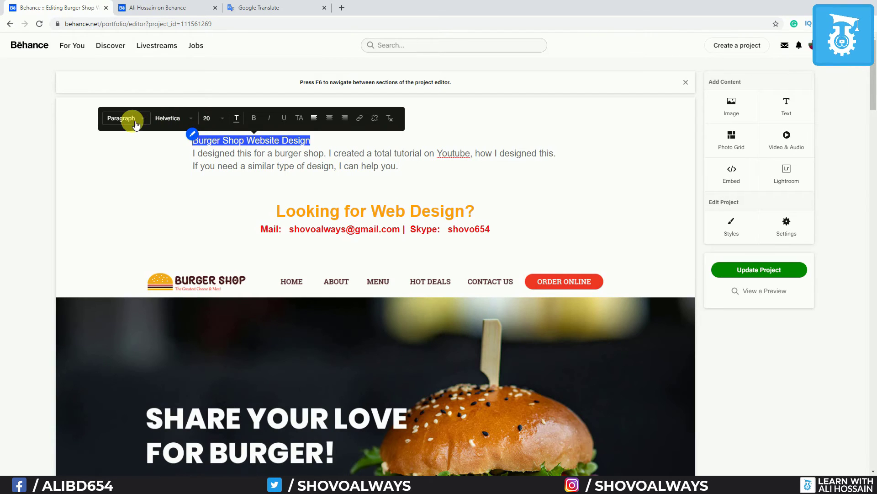
pyautogui.click(129, 119)
pyautogui.click(127, 141)
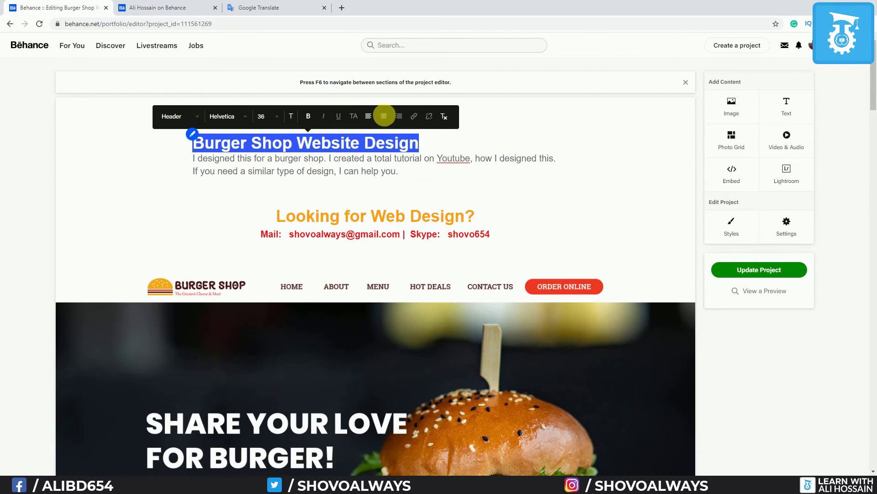
pyautogui.click(384, 116)
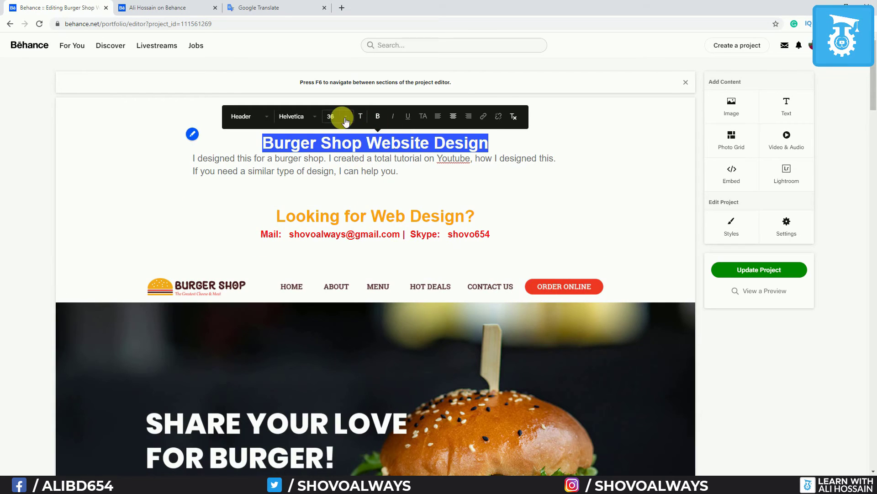
pyautogui.click(360, 116)
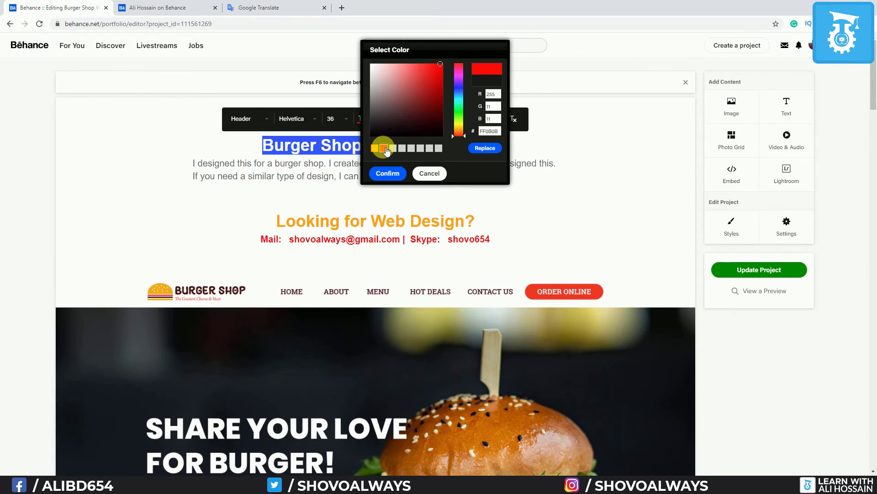
pyautogui.click(388, 173)
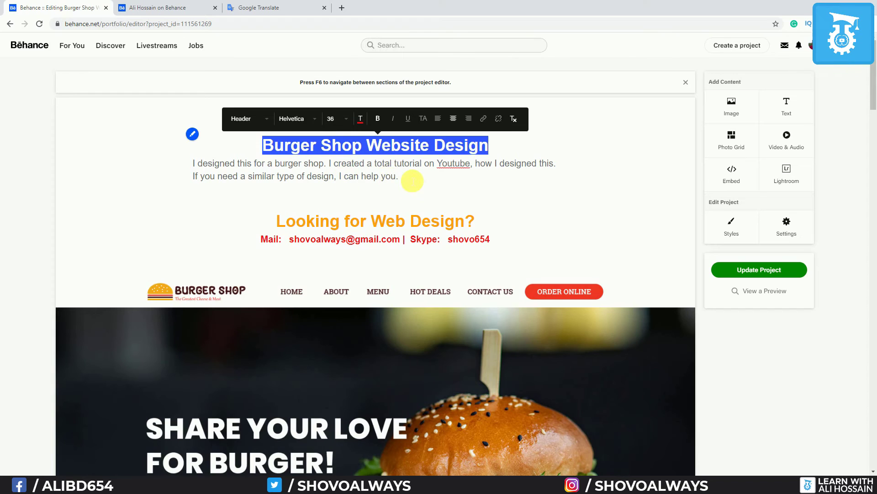
# - Center the two description lines under the "Burger Shop Website Design" heading
pyautogui.moveTo(412, 181); pyautogui.dragTo(97, 166)
pyautogui.click(454, 141)
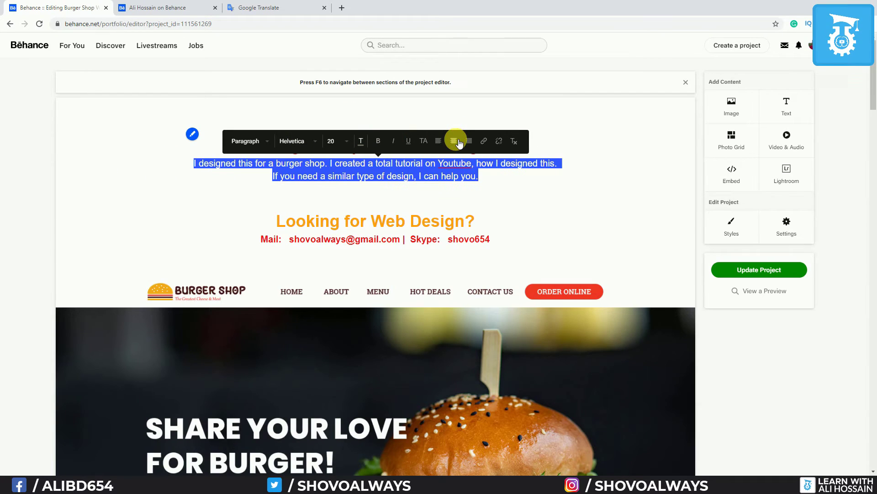
pyautogui.click(495, 192)
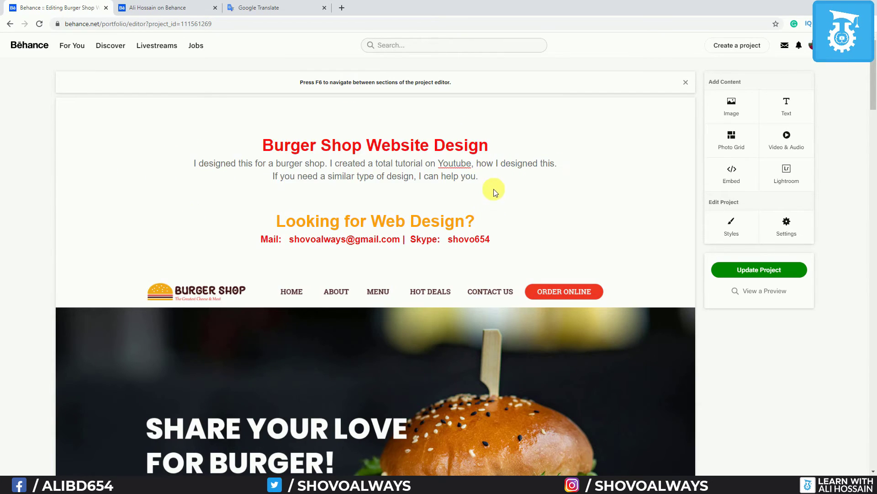
# - Make the words "burger shop" in the description bold
pyautogui.moveTo(277, 166); pyautogui.dragTo(327, 167)
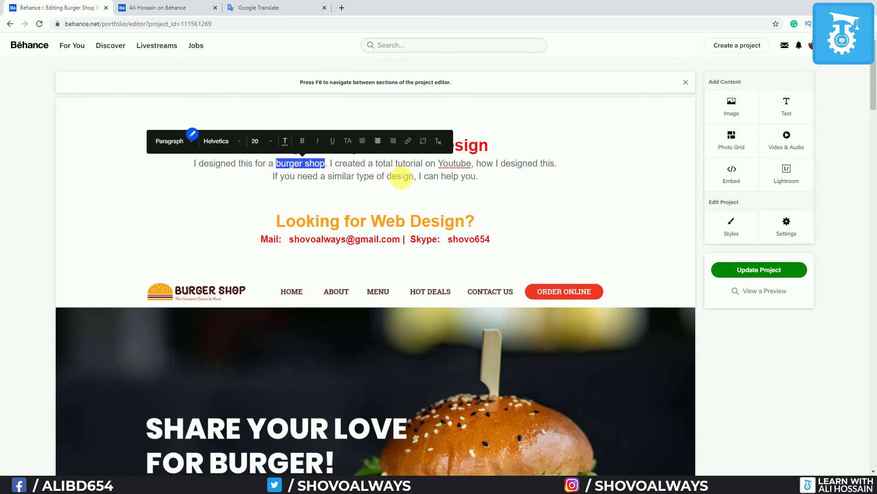
pyautogui.click(322, 173)
pyautogui.moveTo(280, 164); pyautogui.dragTo(325, 163)
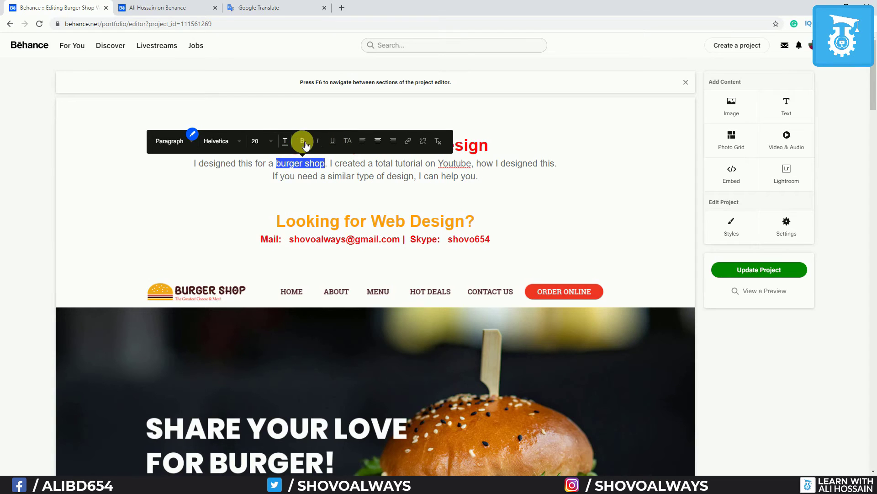
pyautogui.click(333, 140)
pyautogui.click(78, 145)
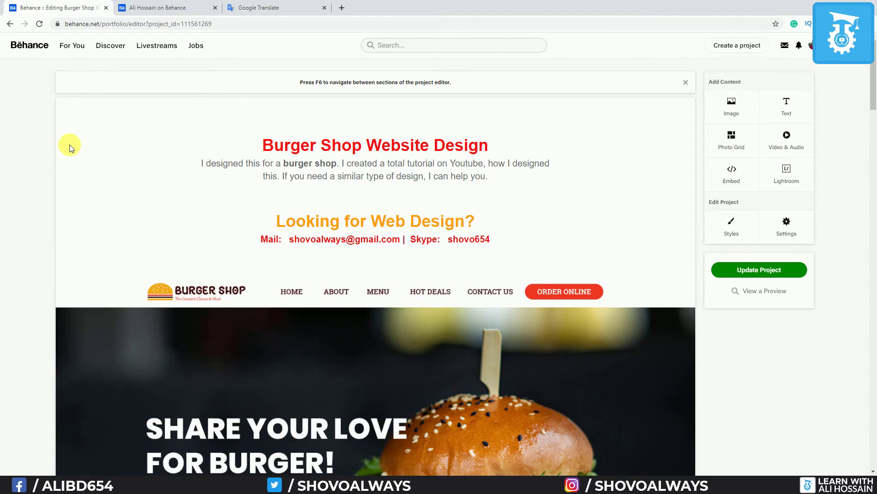
# - Update the project and view the published Burger Shop Web Design Template from the profile's work
pyautogui.scroll(-1, 312, 236)
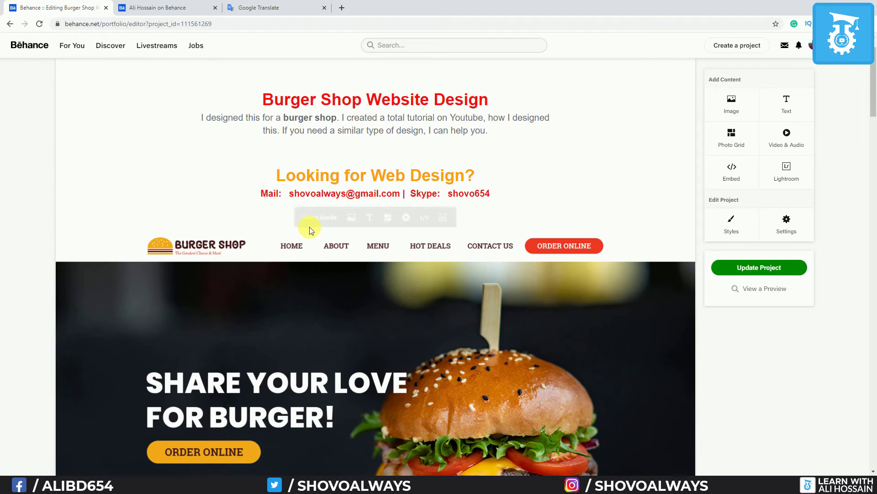
pyautogui.scroll(-20, 330, 233)
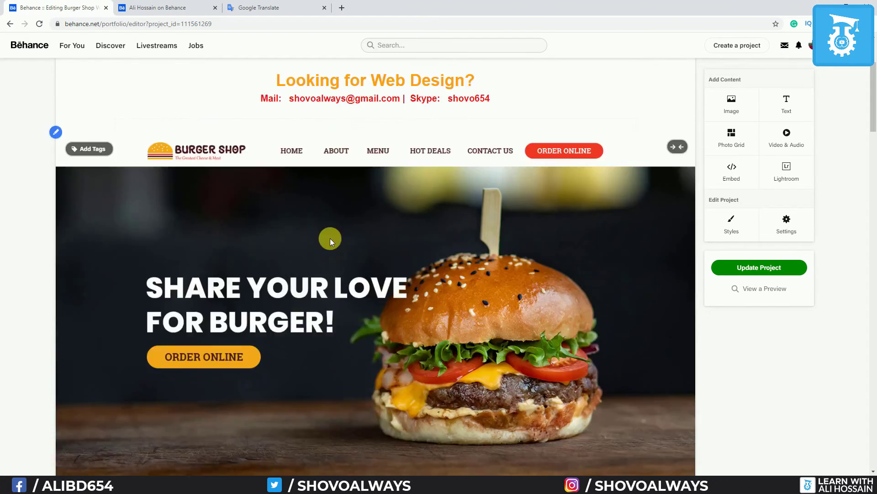
pyautogui.scroll(-9, 318, 243)
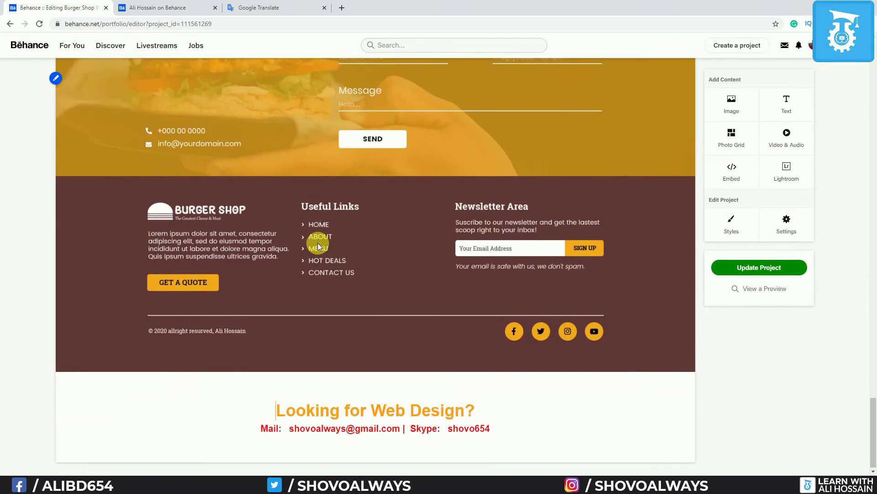
pyautogui.click(753, 268)
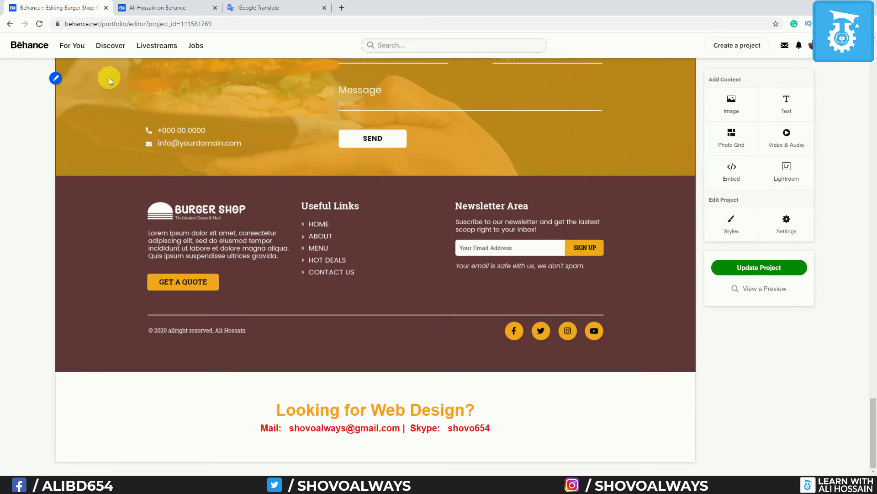
pyautogui.click(767, 72)
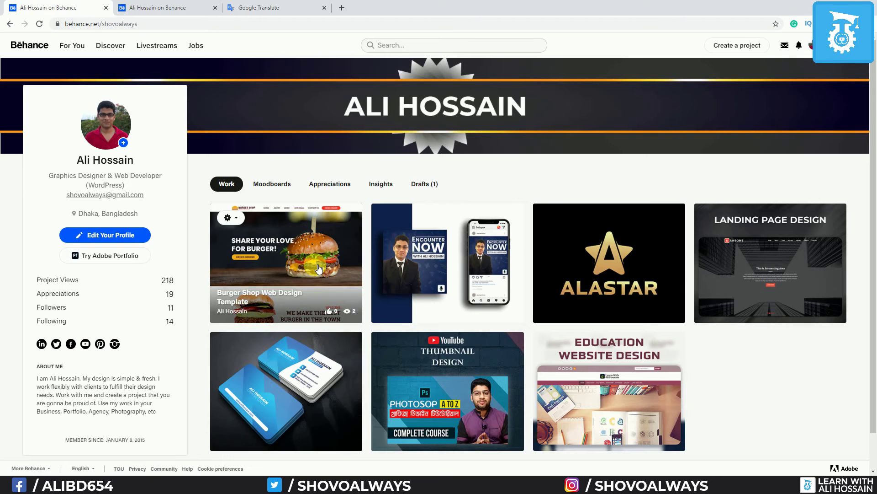
pyautogui.click(281, 260)
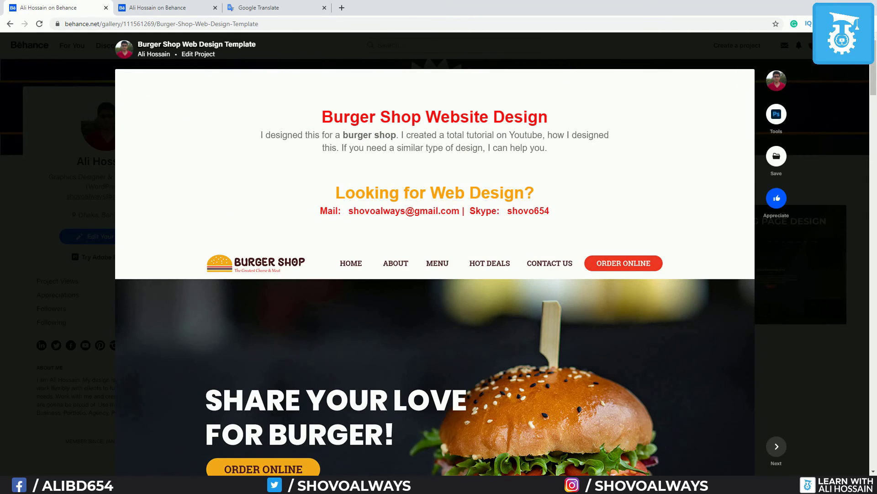
pyautogui.moveTo(872, 66); pyautogui.dragTo(829, 86)
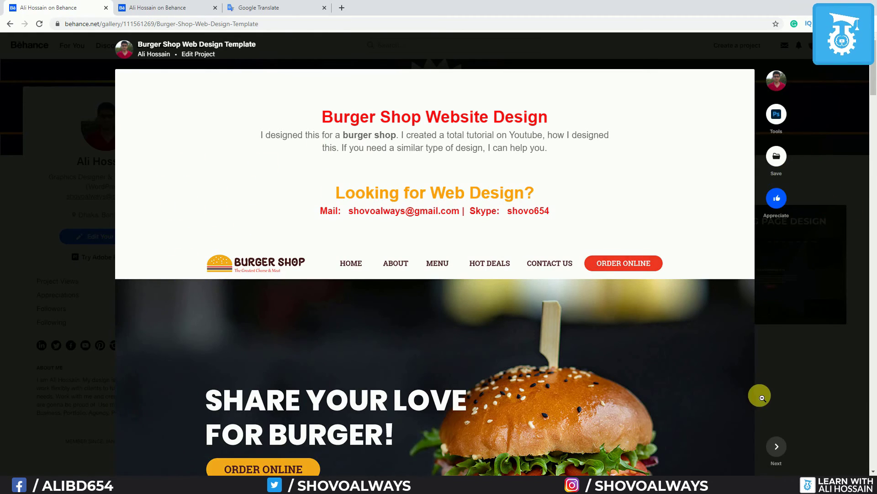
# - Open the burger shop project for editing, change its background color to a very light gray, and save the style
pyautogui.click(201, 55)
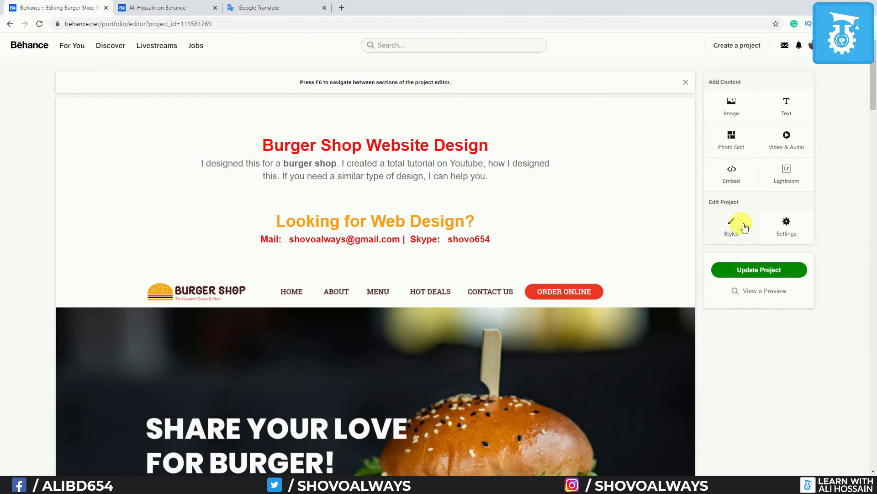
pyautogui.click(740, 224)
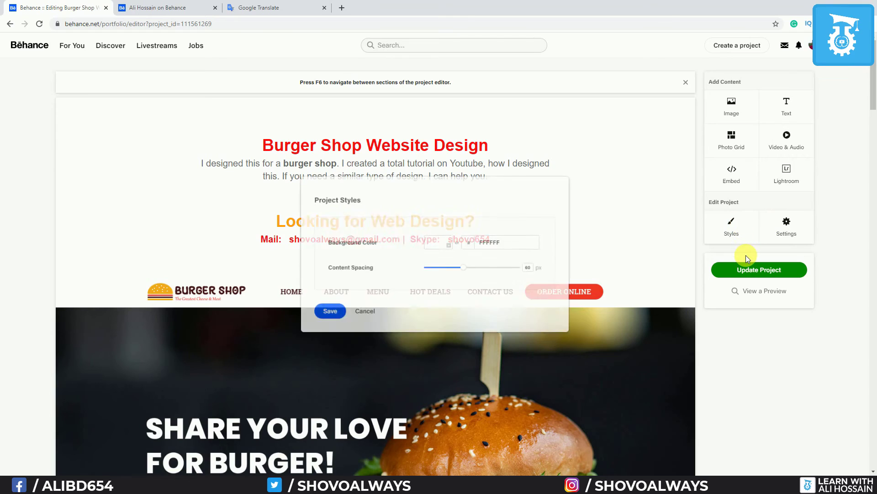
pyautogui.click(439, 242)
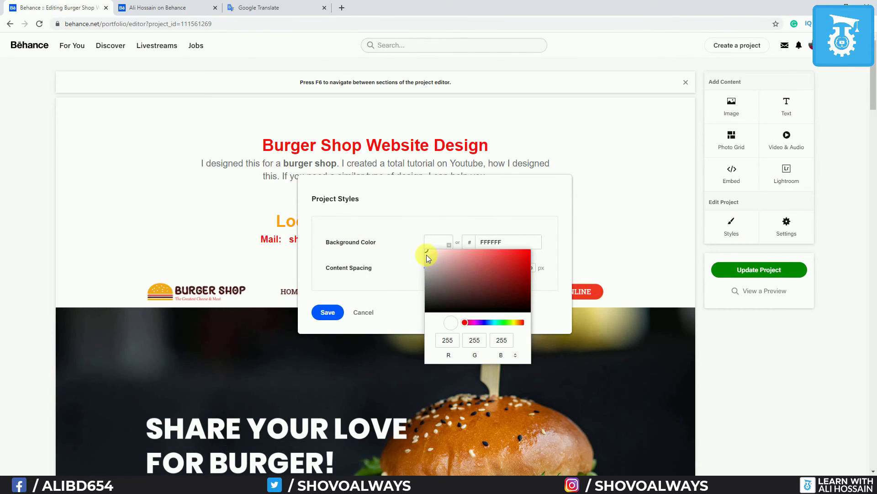
pyautogui.click(426, 254)
pyautogui.moveTo(426, 254); pyautogui.dragTo(426, 254)
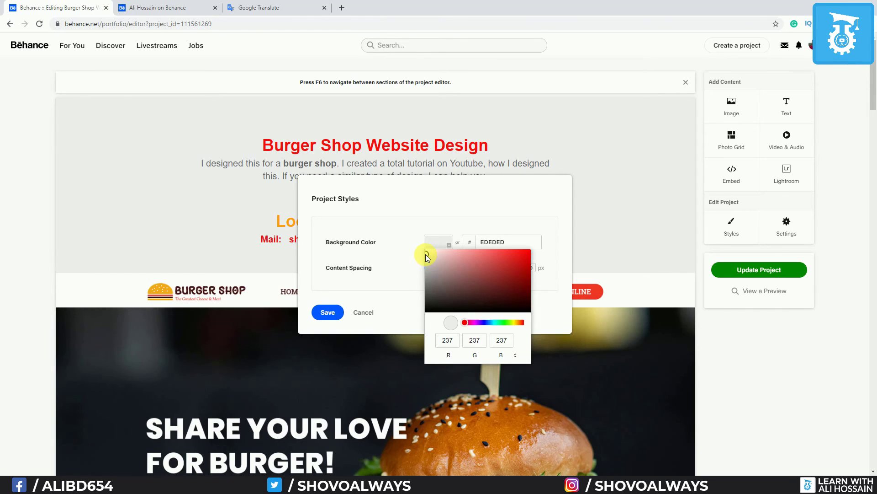
pyautogui.click(328, 312)
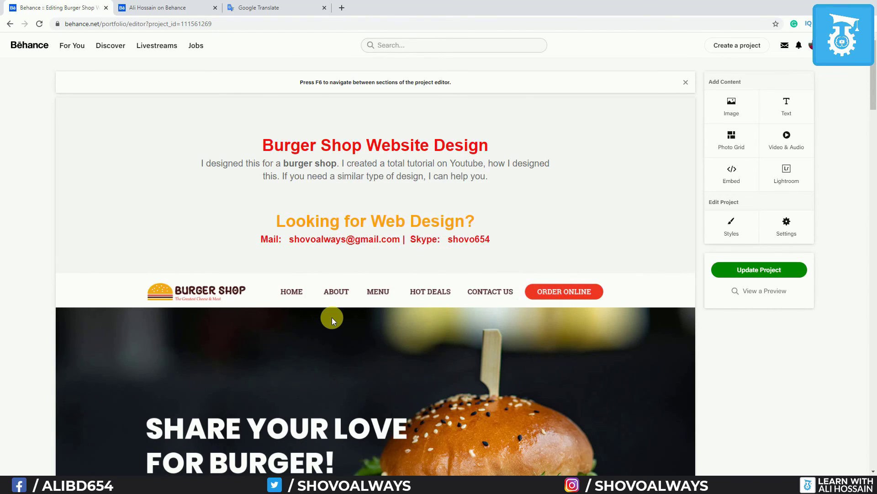
# - Update the project and return to its published page
pyautogui.click(764, 269)
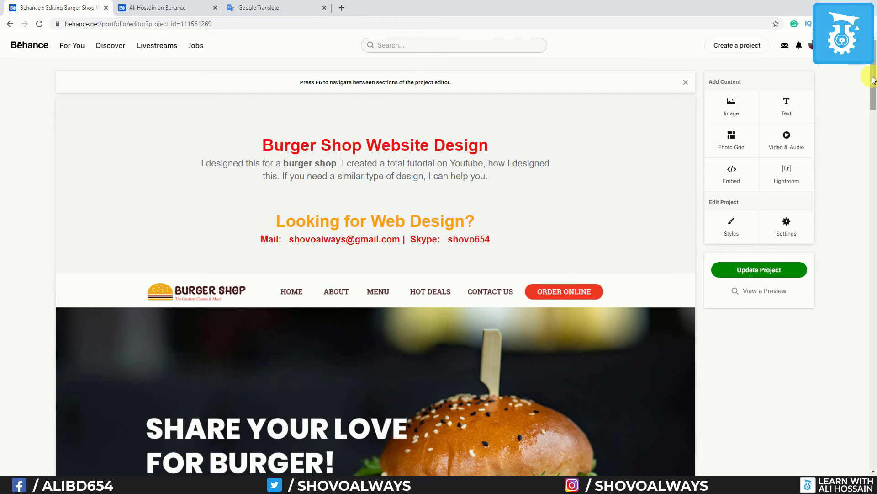
pyautogui.moveTo(872, 78); pyautogui.dragTo(851, 64)
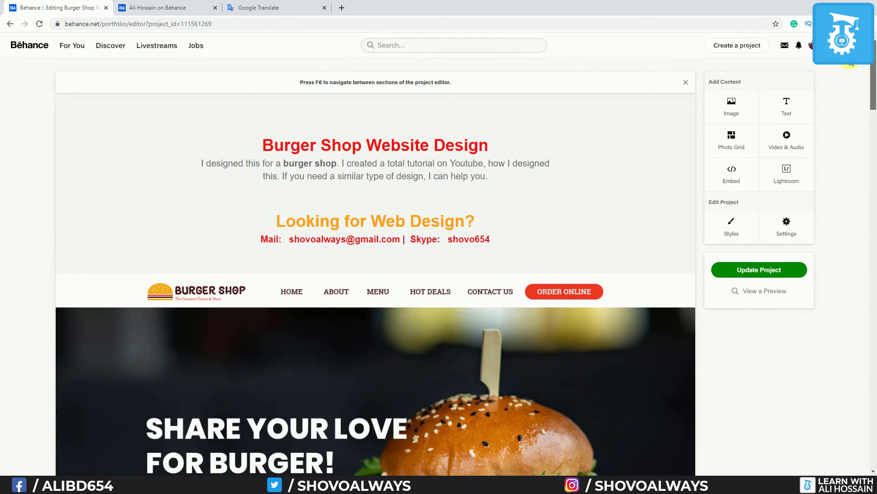
pyautogui.click(758, 269)
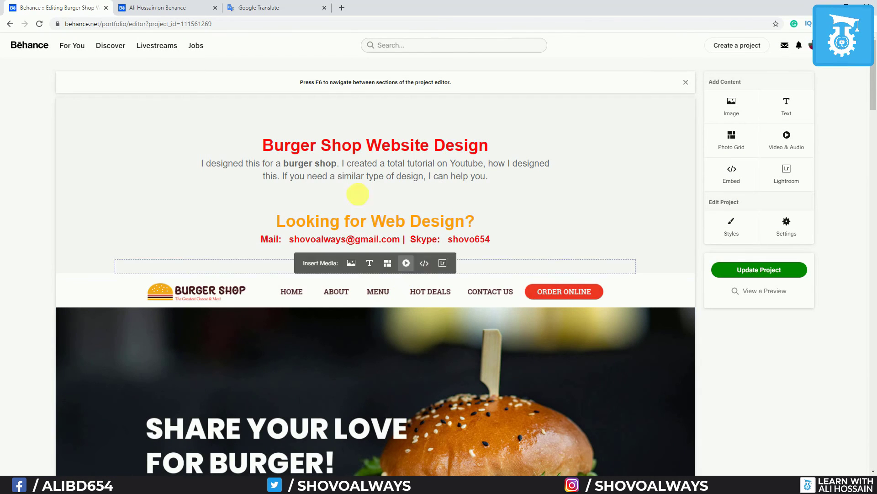
pyautogui.click(10, 24)
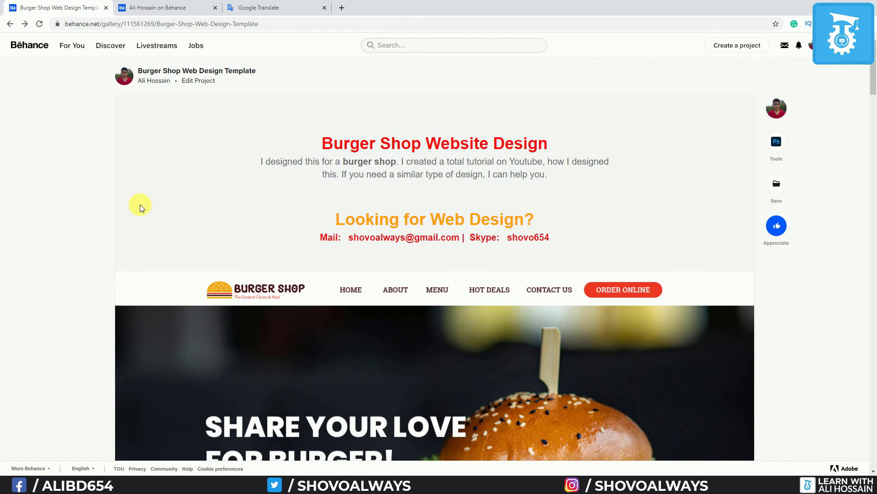
# - Appreciate the published Burger Shop Web Design Template project
pyautogui.scroll(-20, 165, 198)
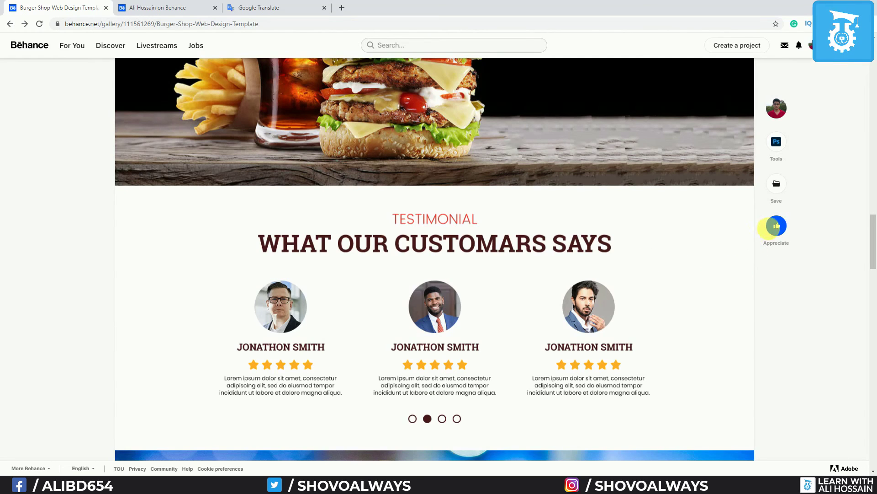
pyautogui.click(777, 225)
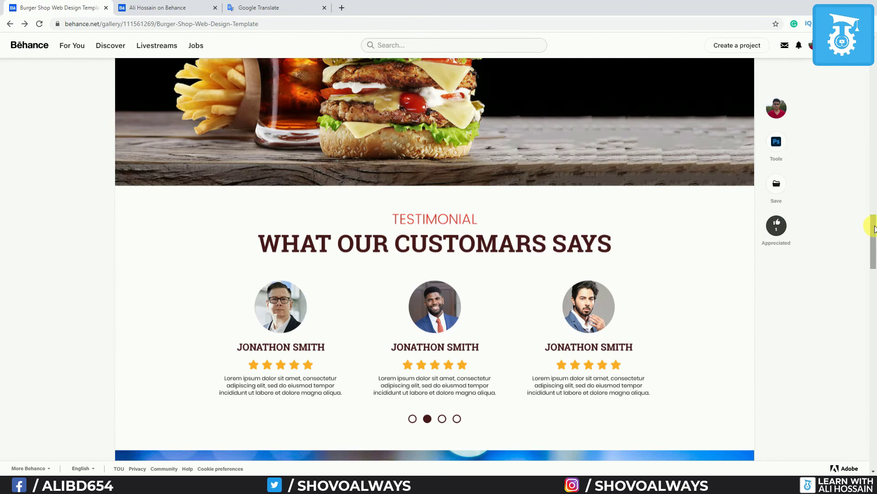
# - Examine the published page's comment box, project details, tools, creative fields and tags, dismiss the save prompt, and return to the page's start
pyautogui.moveTo(874, 229); pyautogui.dragTo(862, 404)
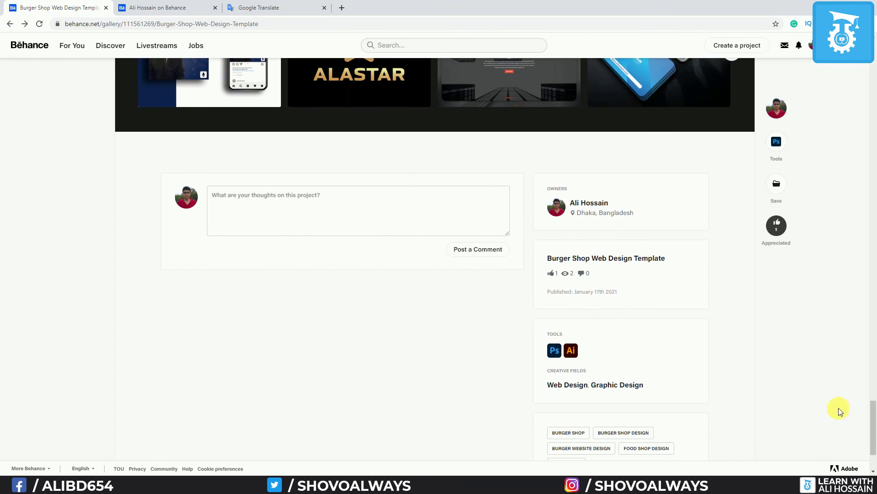
pyautogui.moveTo(578, 354)
pyautogui.scroll(-3, 717, 356)
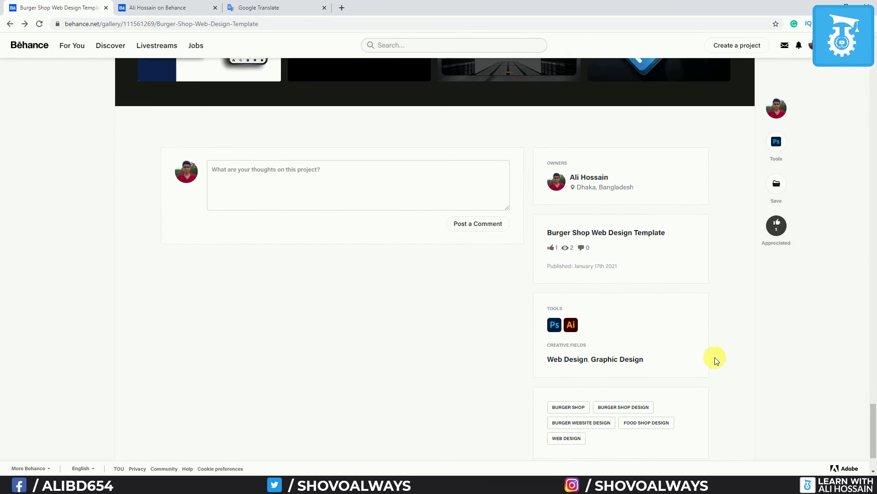
pyautogui.scroll(4, 717, 333)
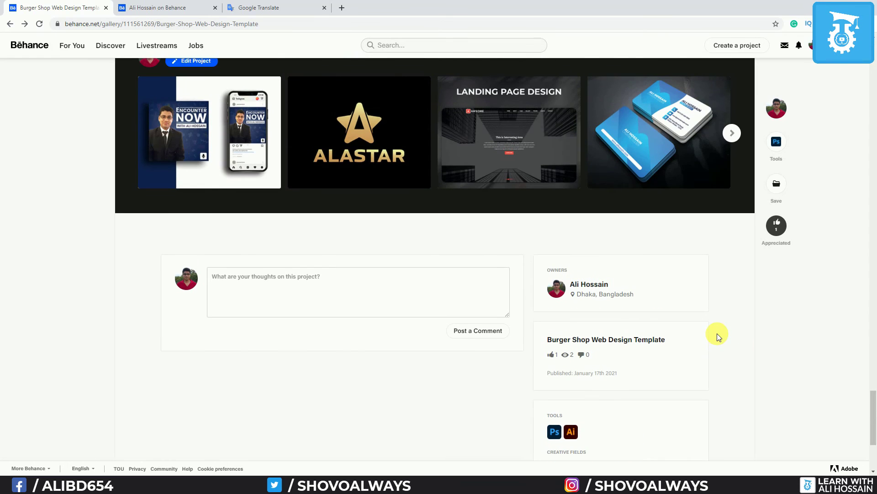
pyautogui.click(232, 281)
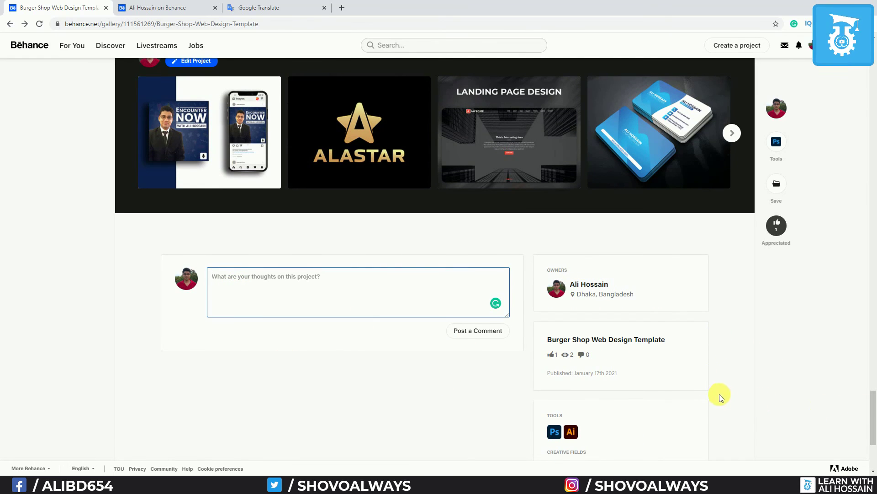
pyautogui.scroll(4, 727, 357)
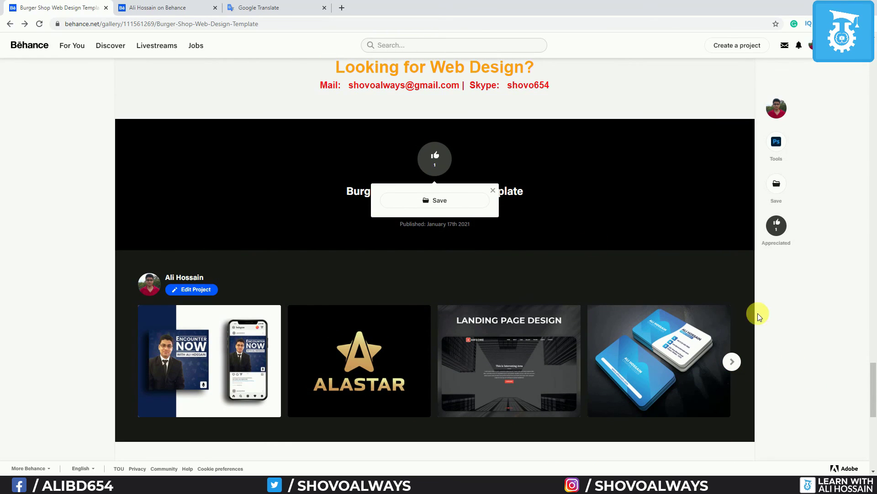
pyautogui.click(494, 191)
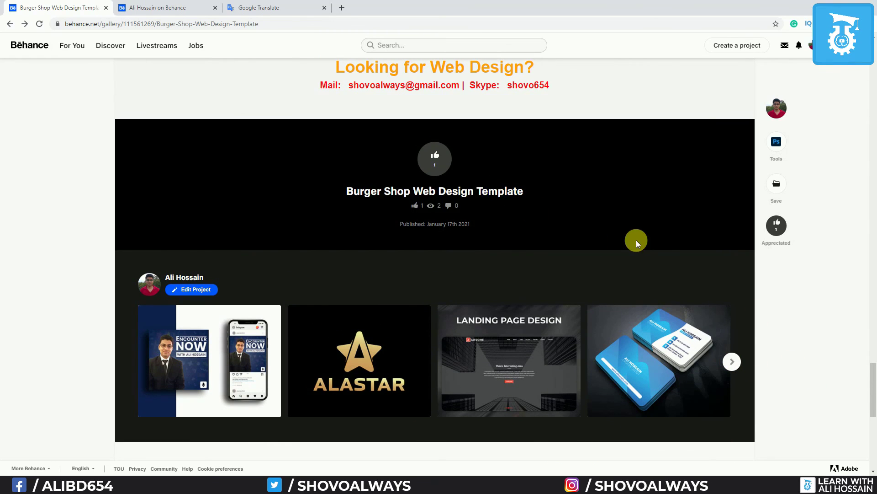
pyautogui.scroll(-7, 672, 265)
pyautogui.moveTo(872, 414); pyautogui.dragTo(872, 79)
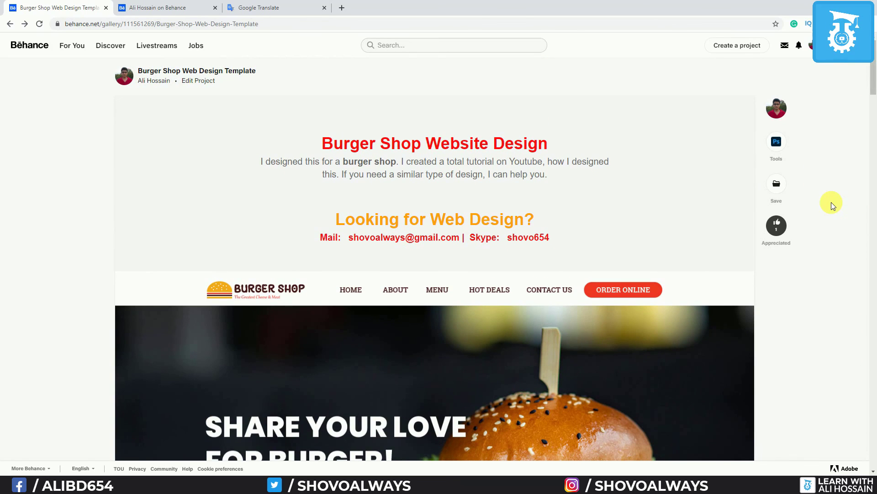